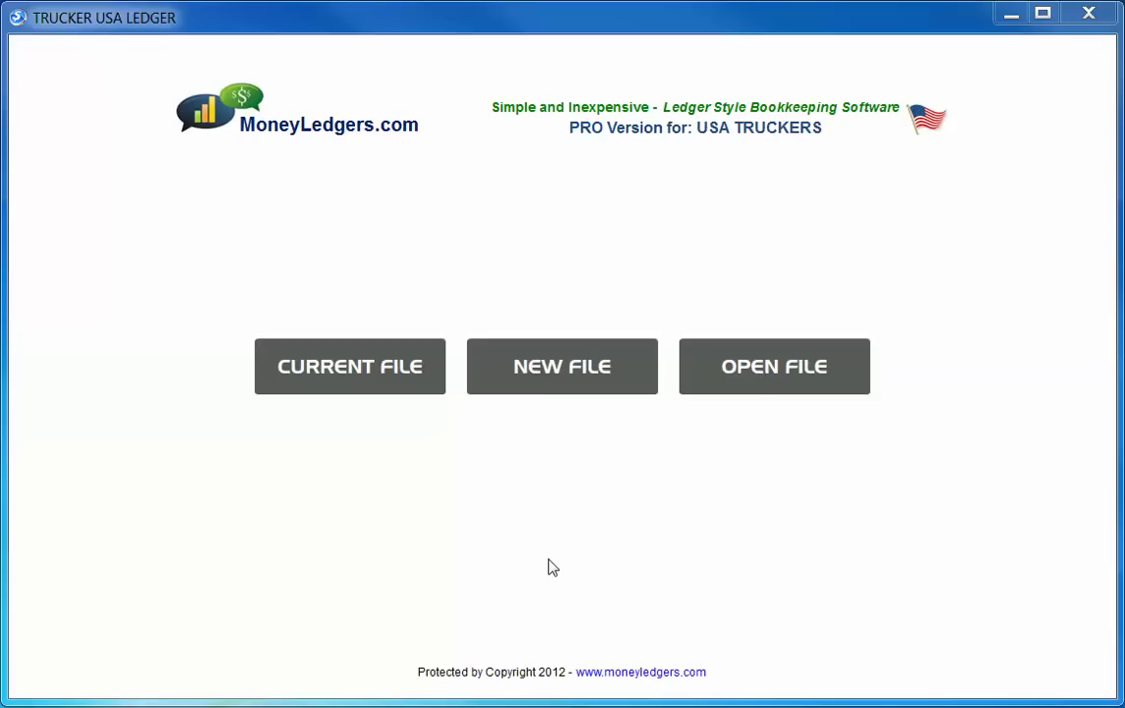
- Create a new ledger file and save it to the Desktop as "abc bookkeeping"
left_click(606, 386)
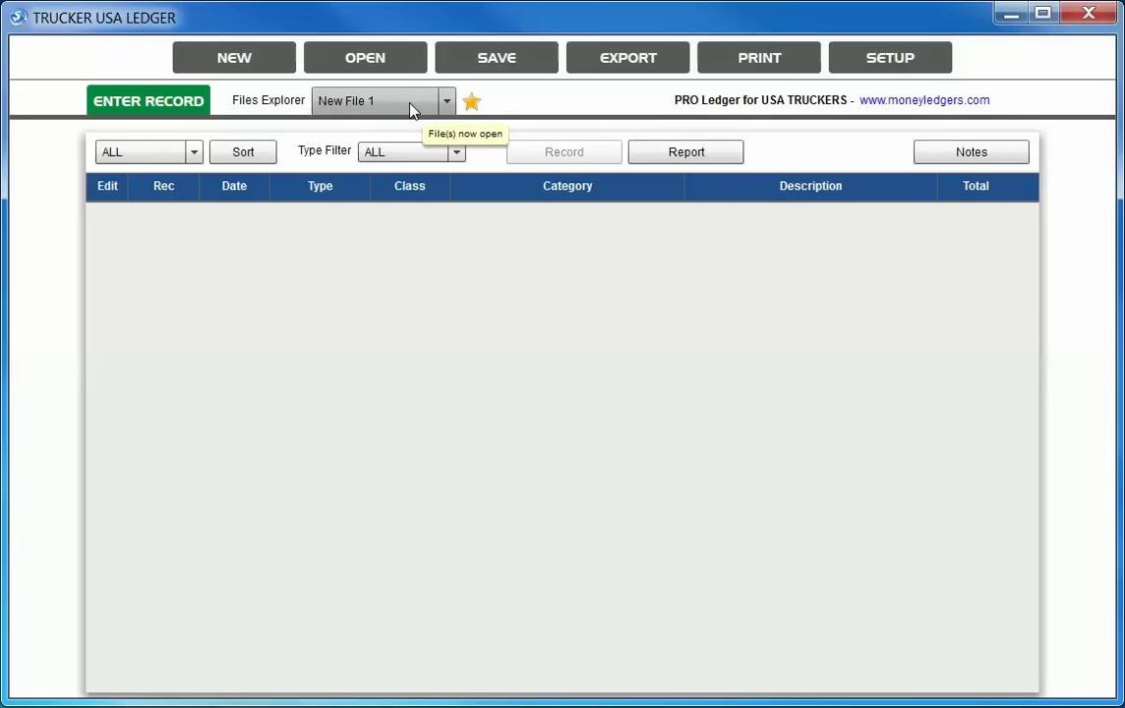
left_click(527, 63)
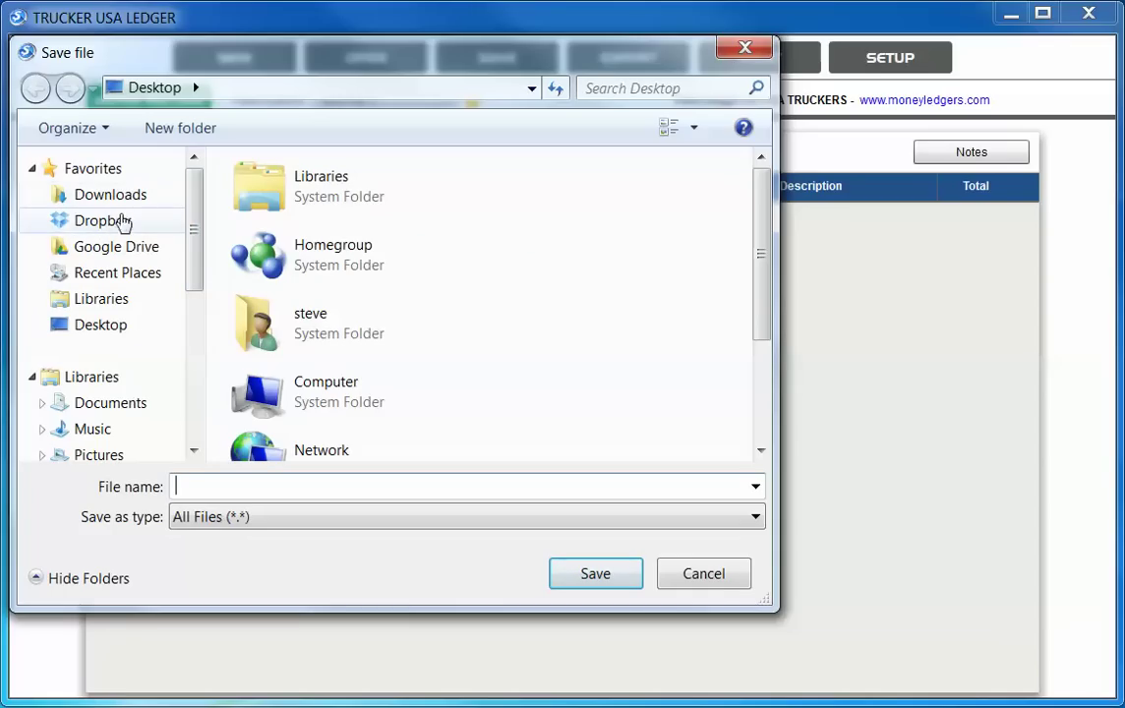
left_click(228, 484)
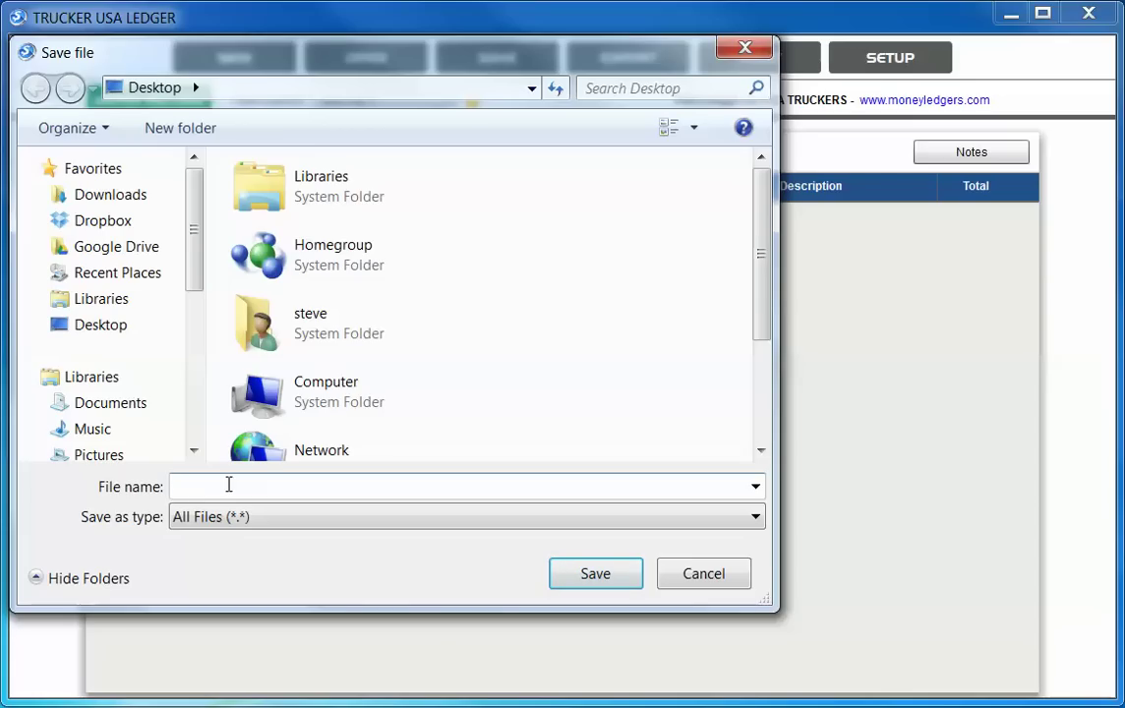
type("a")
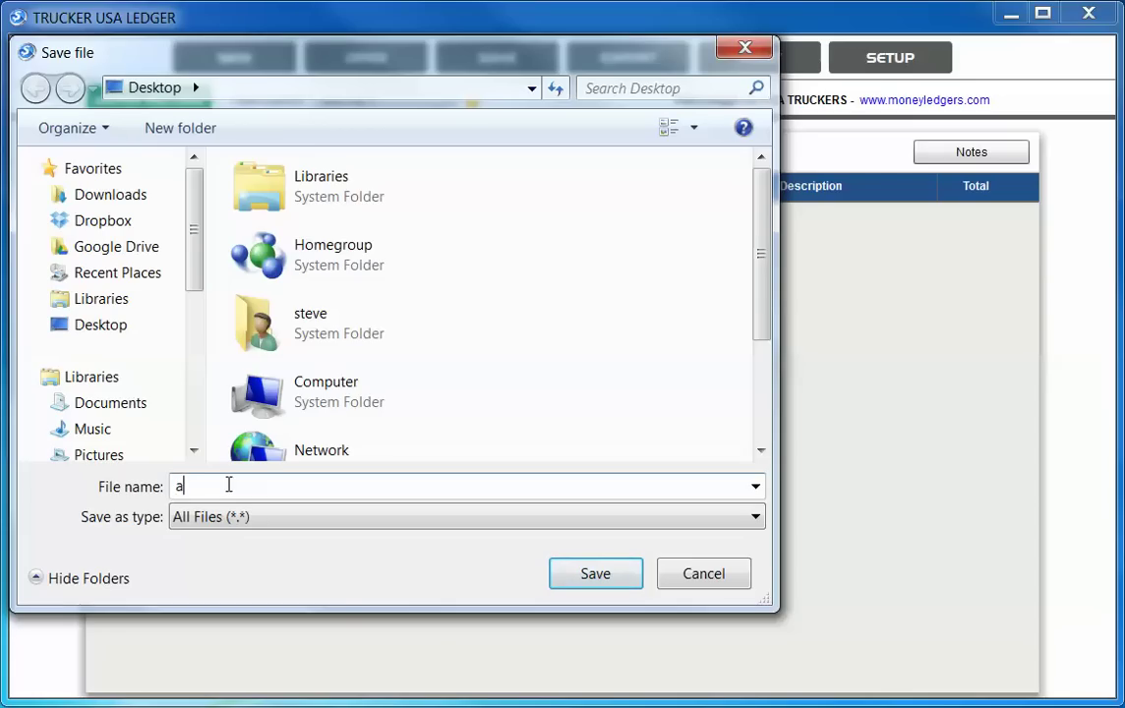
type("bc ")
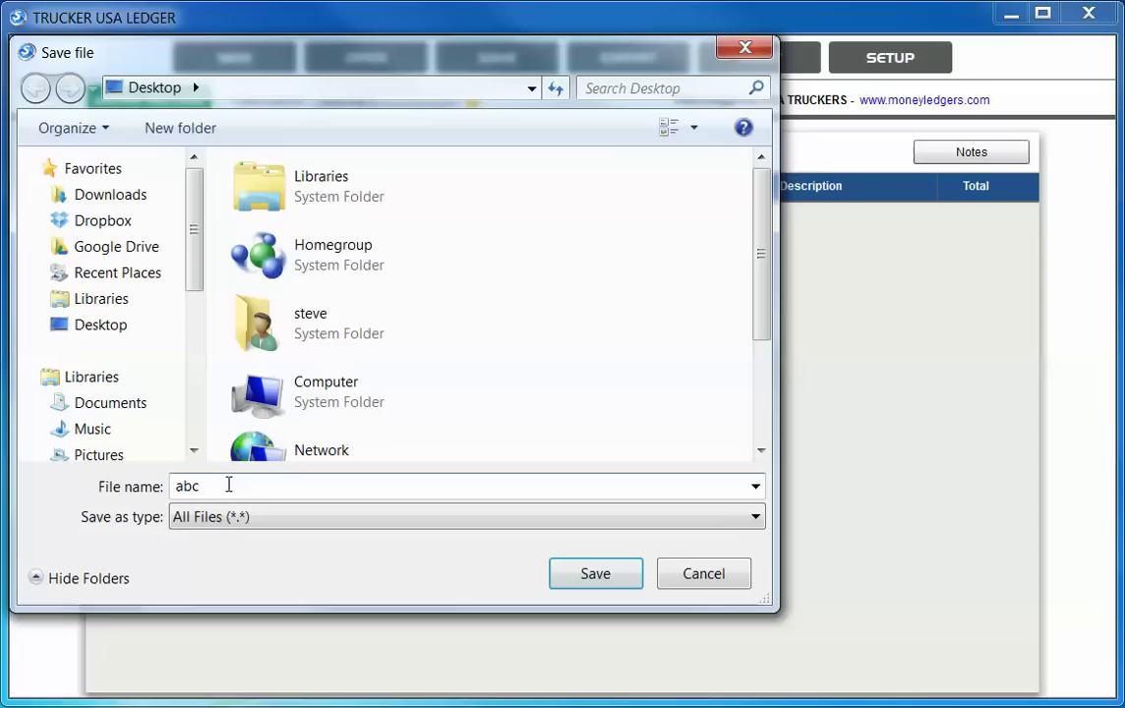
type("bookk")
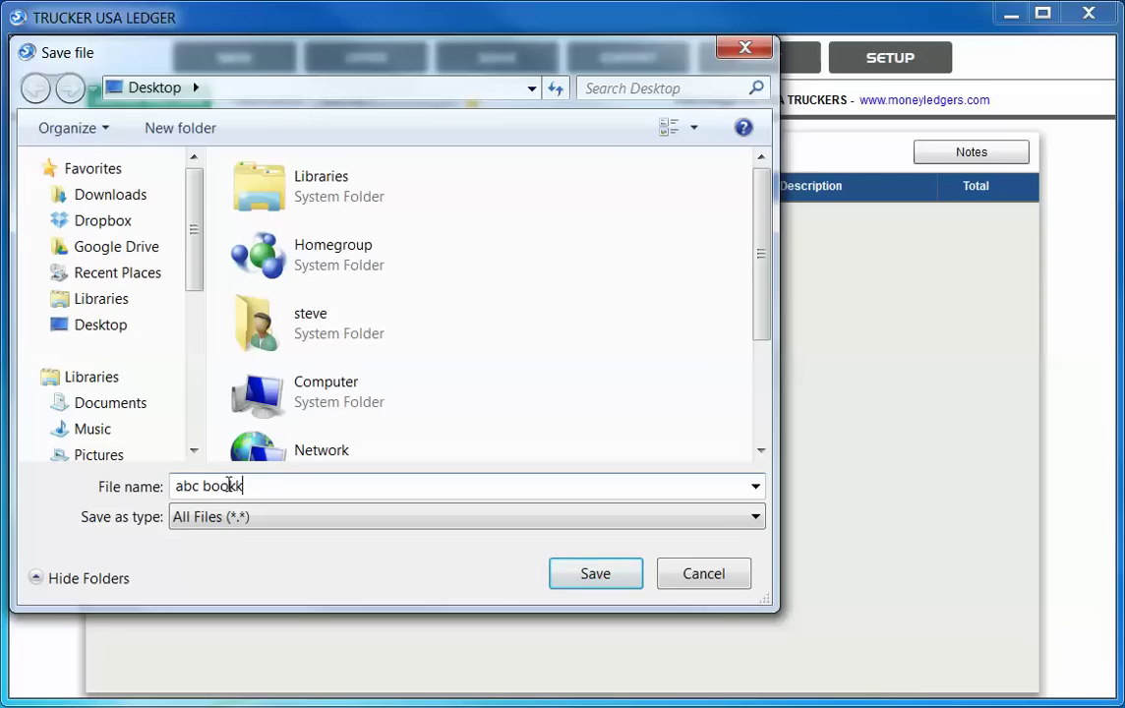
type("eeping")
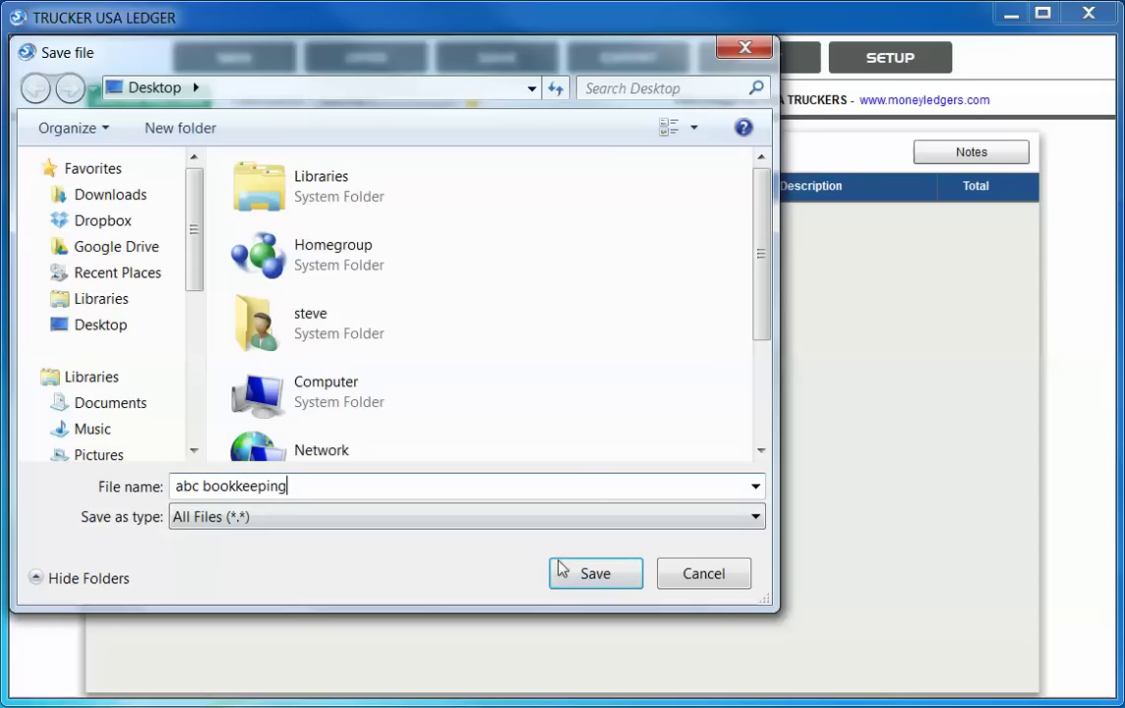
left_click(568, 572)
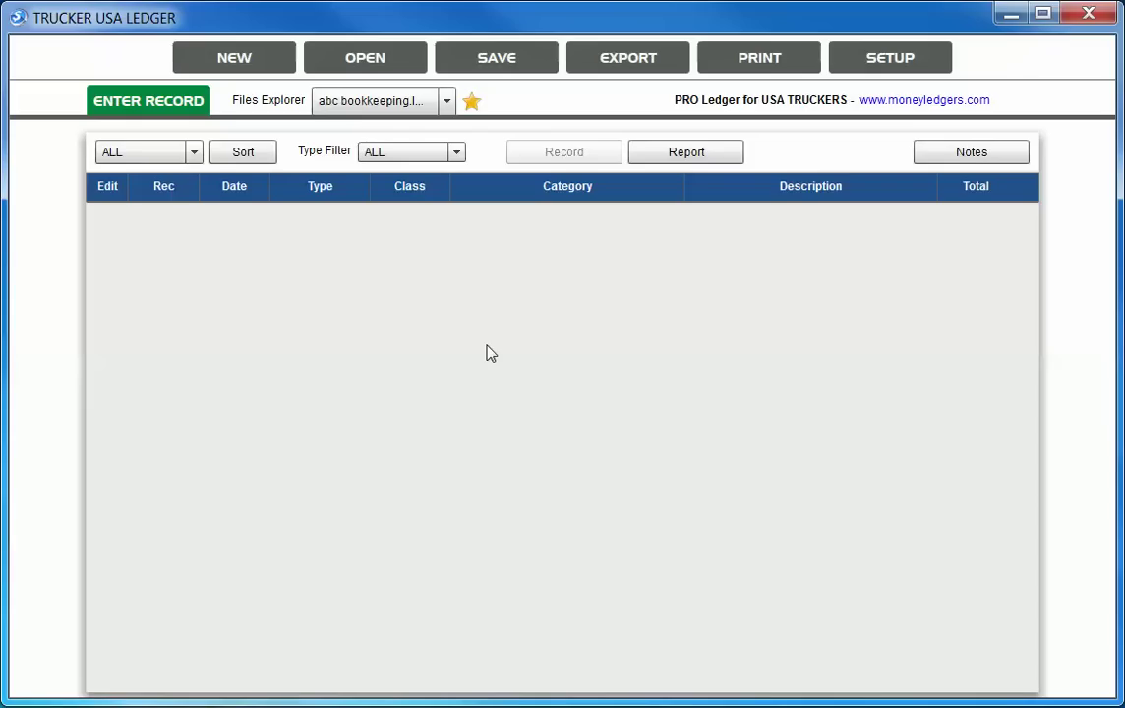
- Open the ledger setup with 2013 as the year and January as the first month of the financial year
left_click(916, 66)
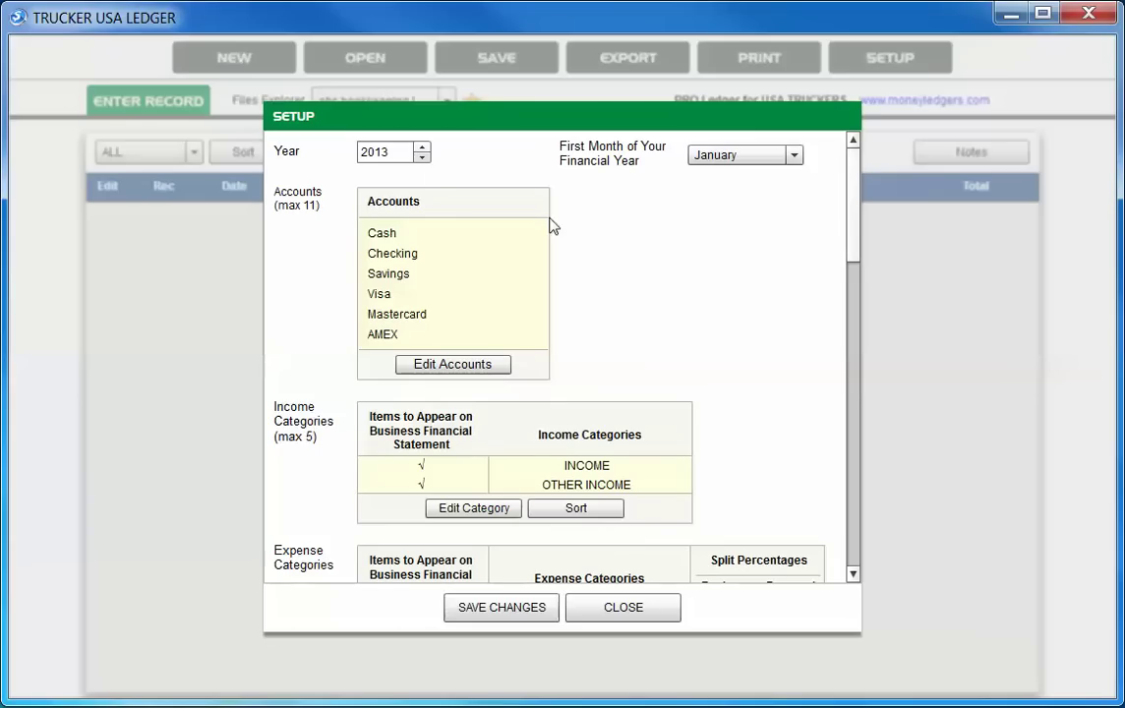
left_click(422, 157)
left_click(423, 146)
left_click(766, 159)
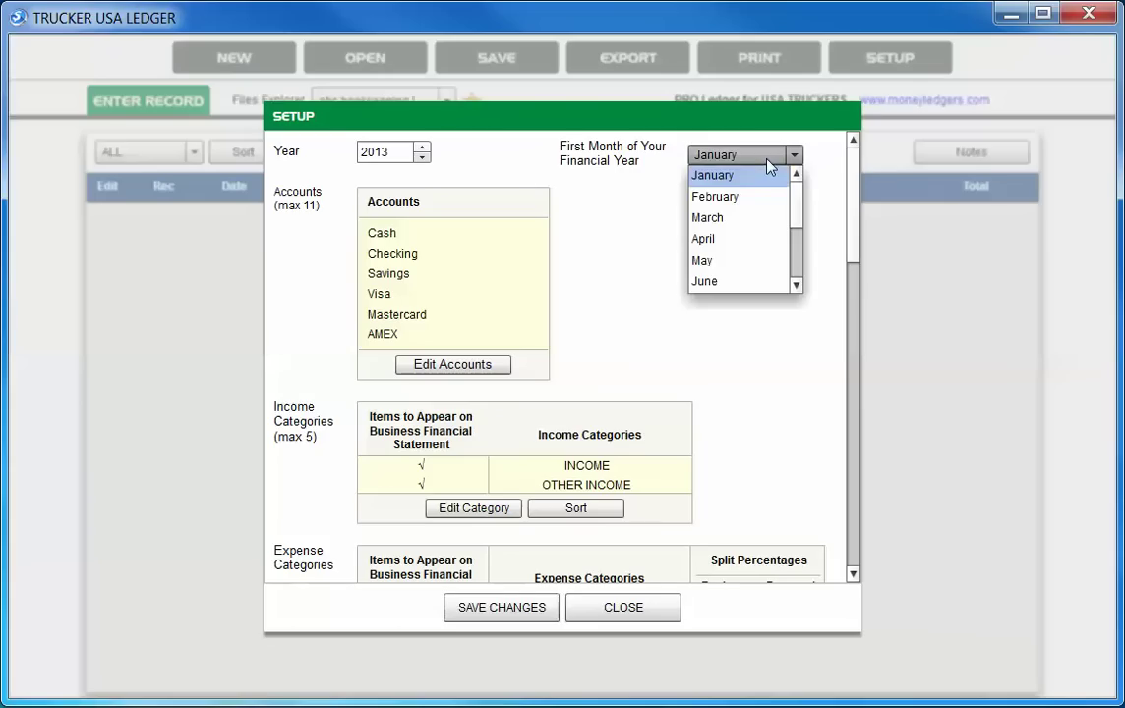
left_click(768, 161)
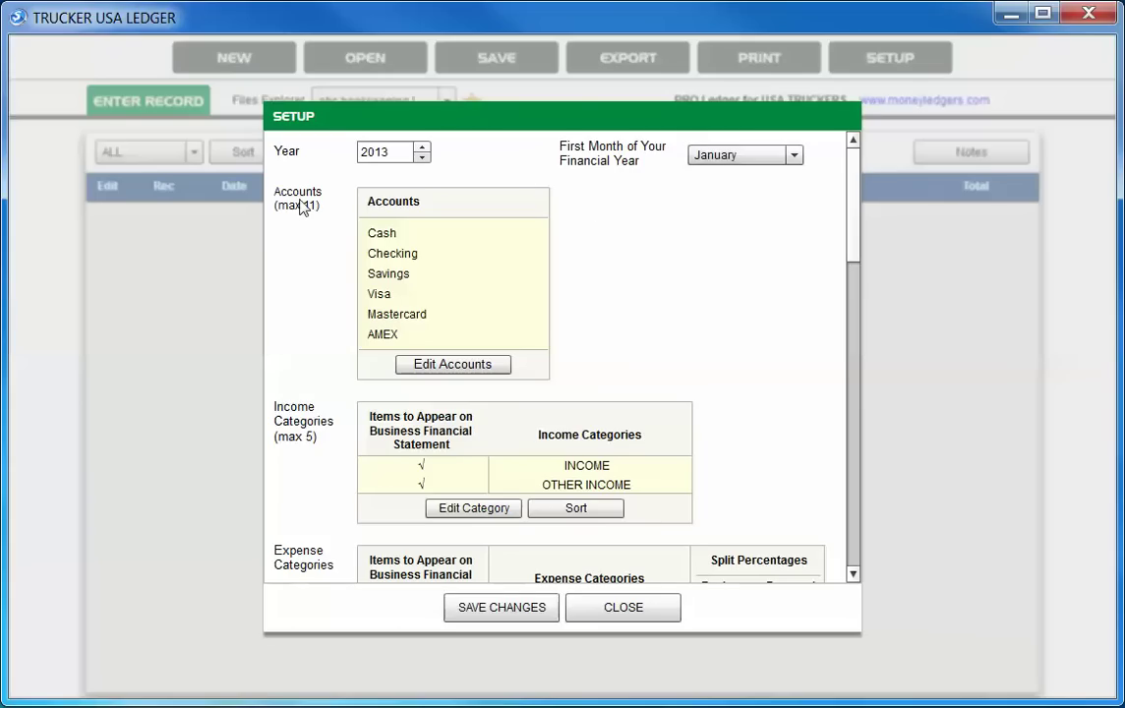
- Add a new entry to the Accounts list and close the accounts editor
left_click(470, 366)
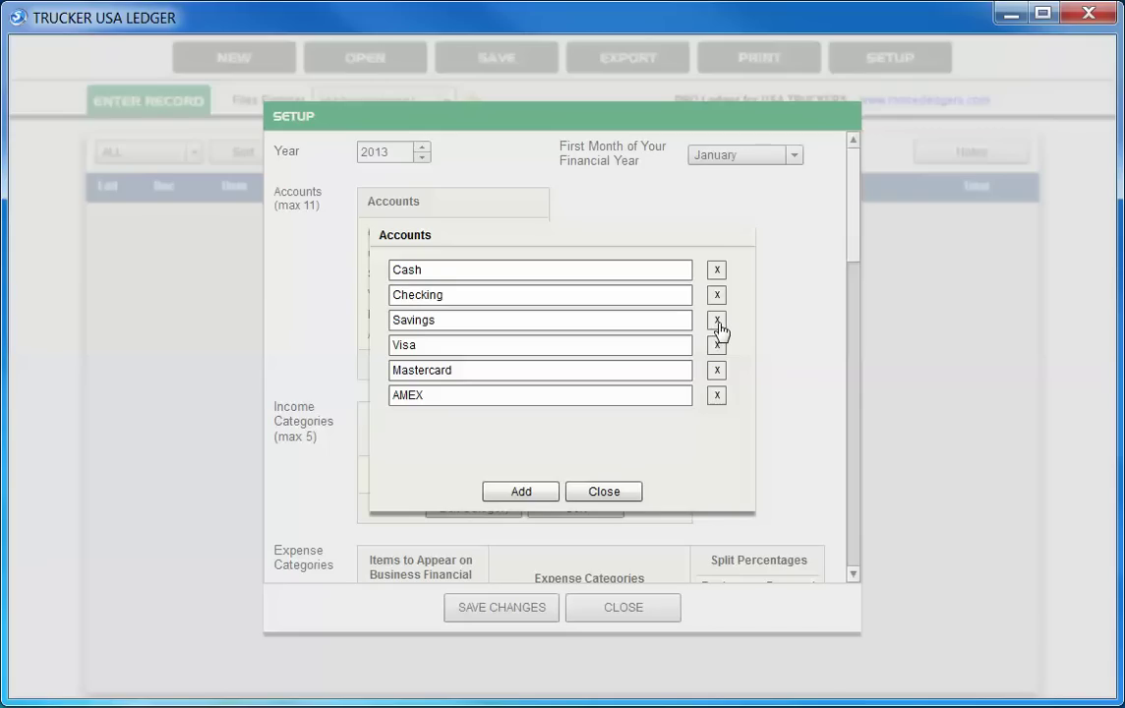
left_click(531, 494)
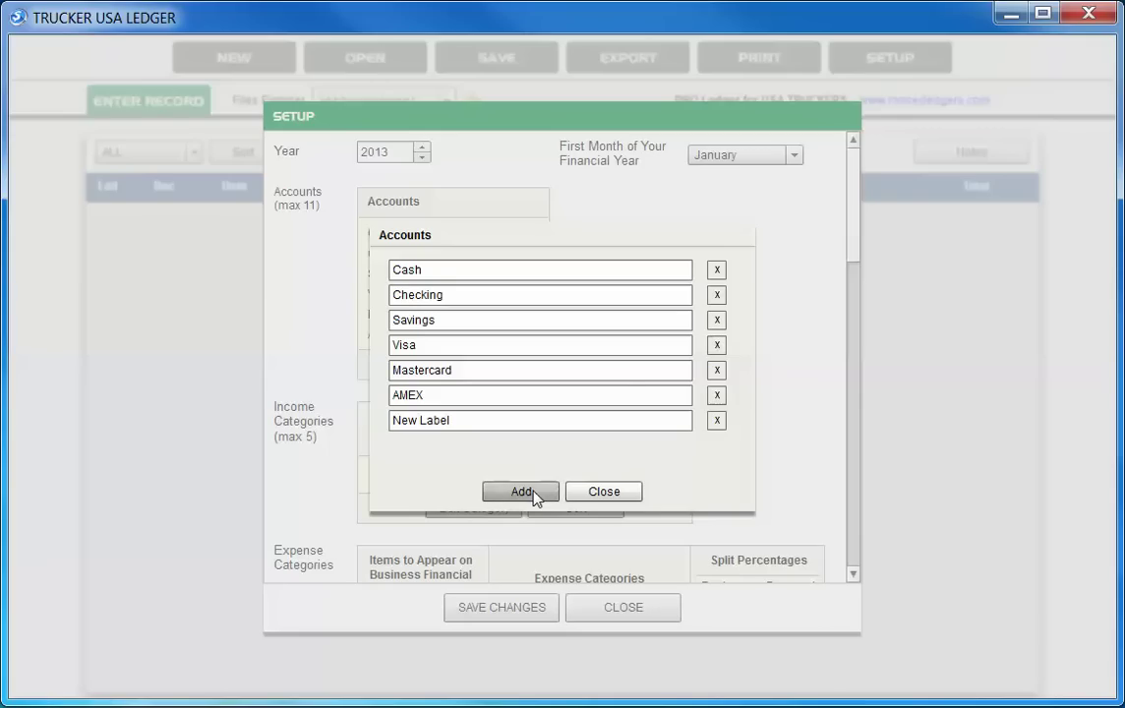
left_click(606, 495)
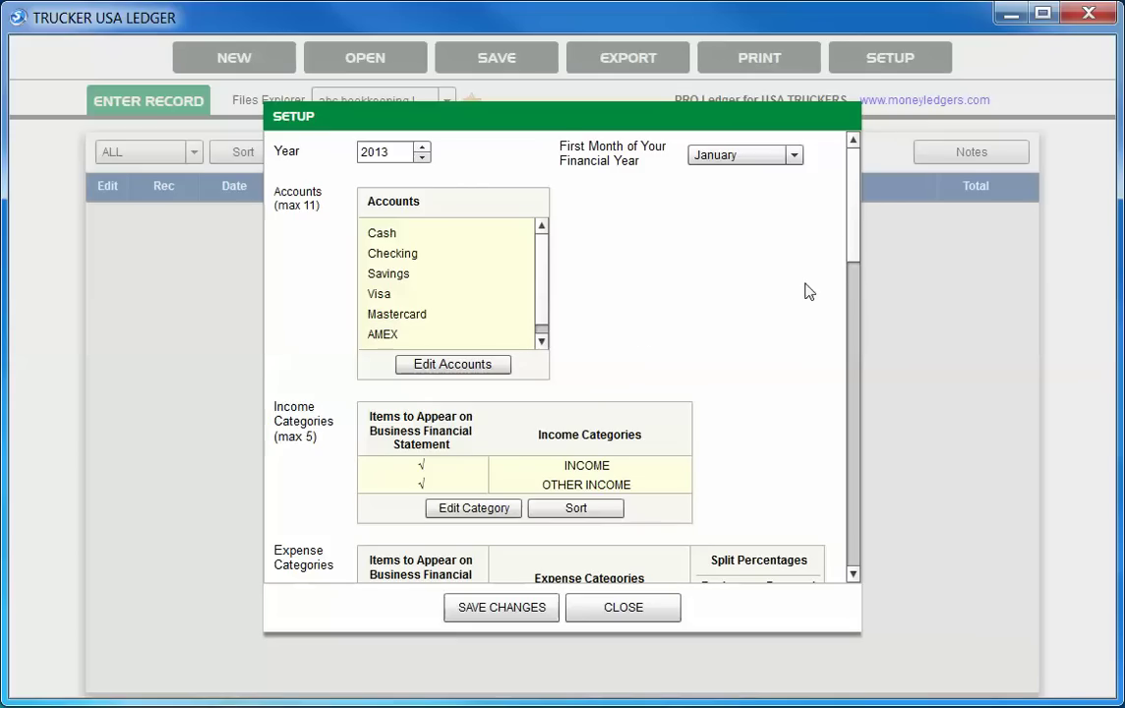
- Try adding an extra income category and switching whether INCOME appears on the business financial statement
scroll(851, 239, "down", 3)
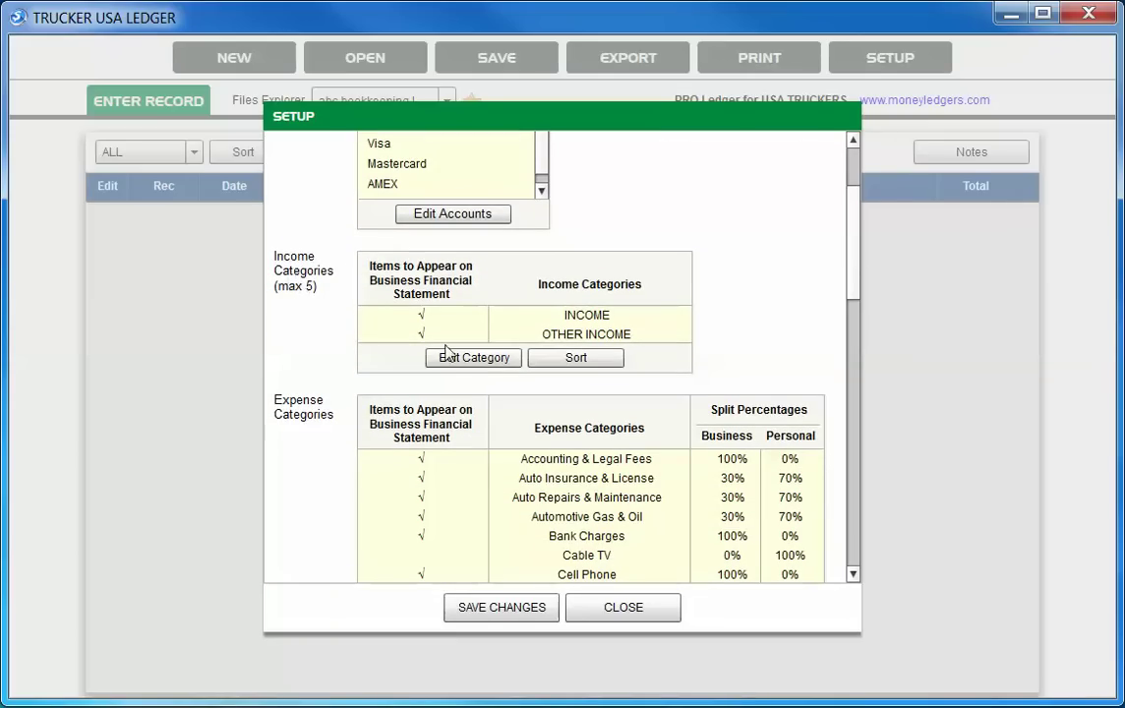
left_click(474, 358)
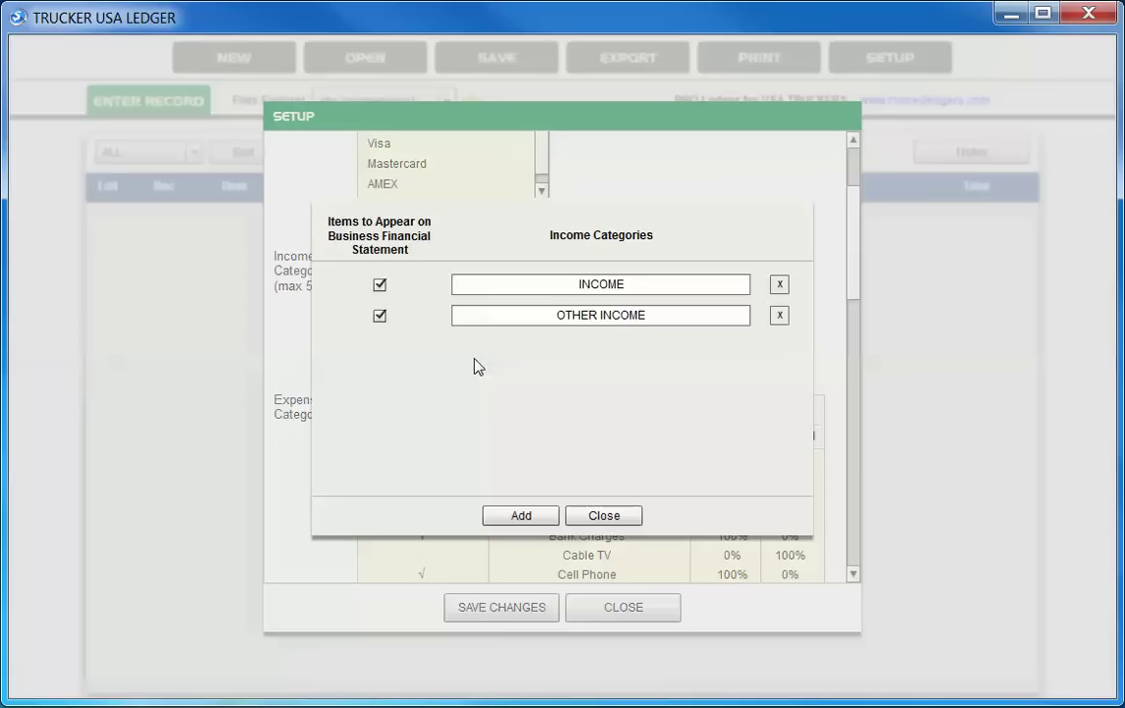
left_click(532, 514)
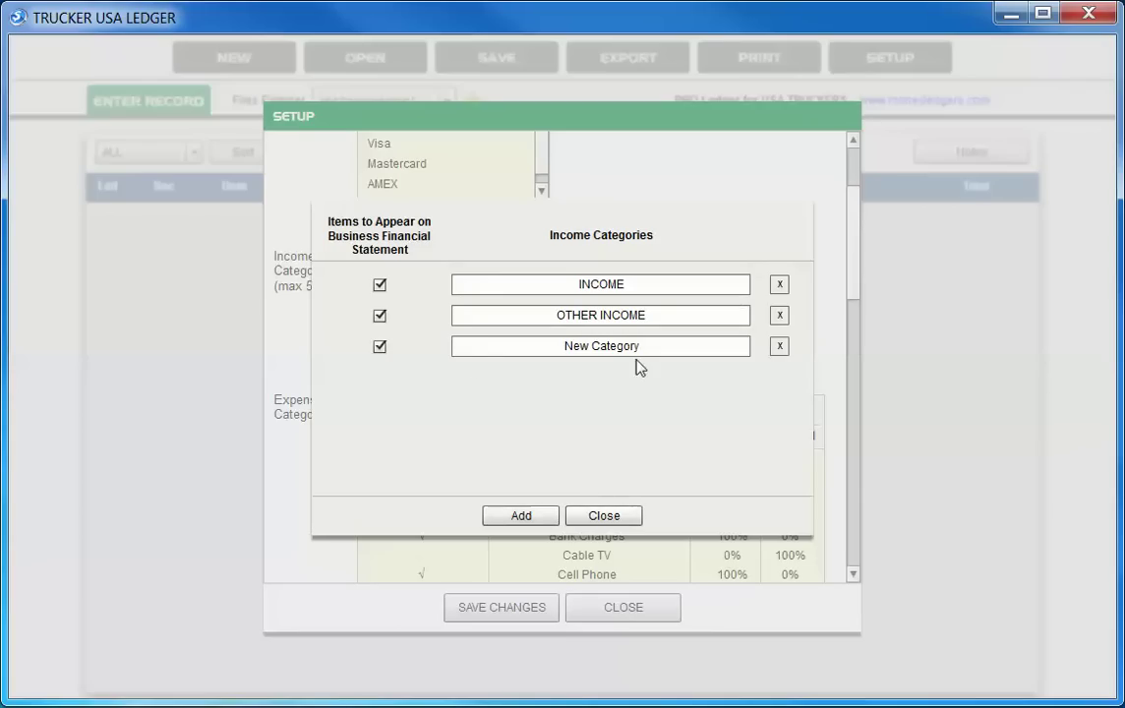
left_click(779, 346)
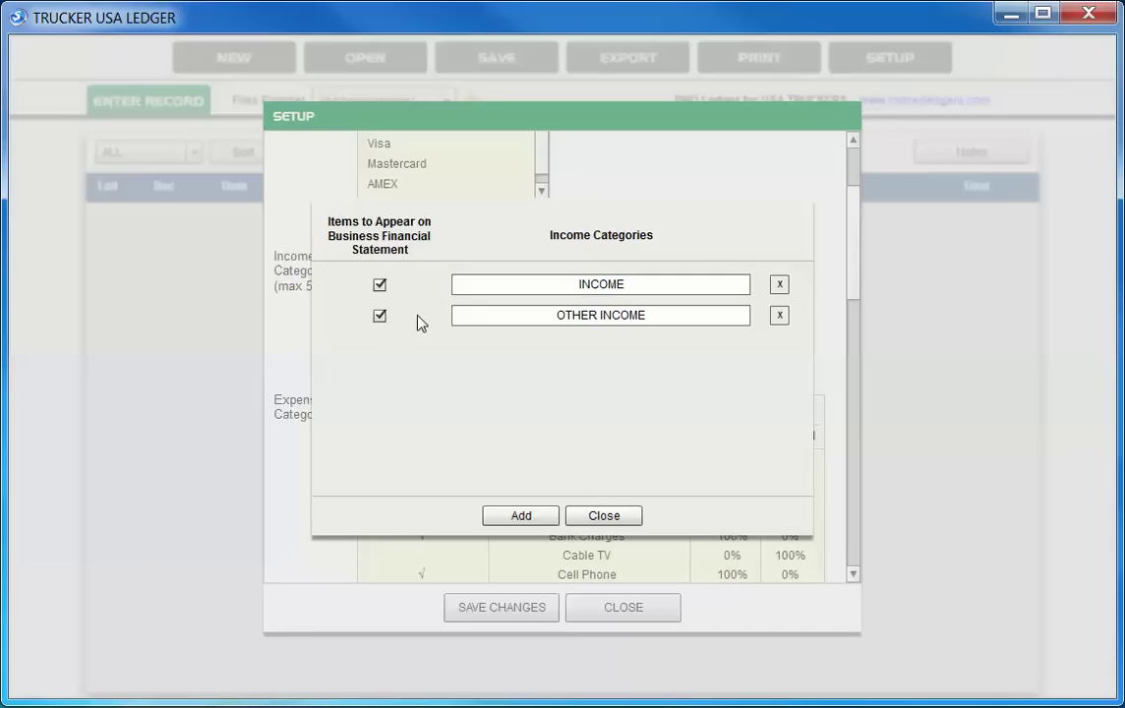
left_click(381, 286)
left_click(380, 286)
left_click(607, 517)
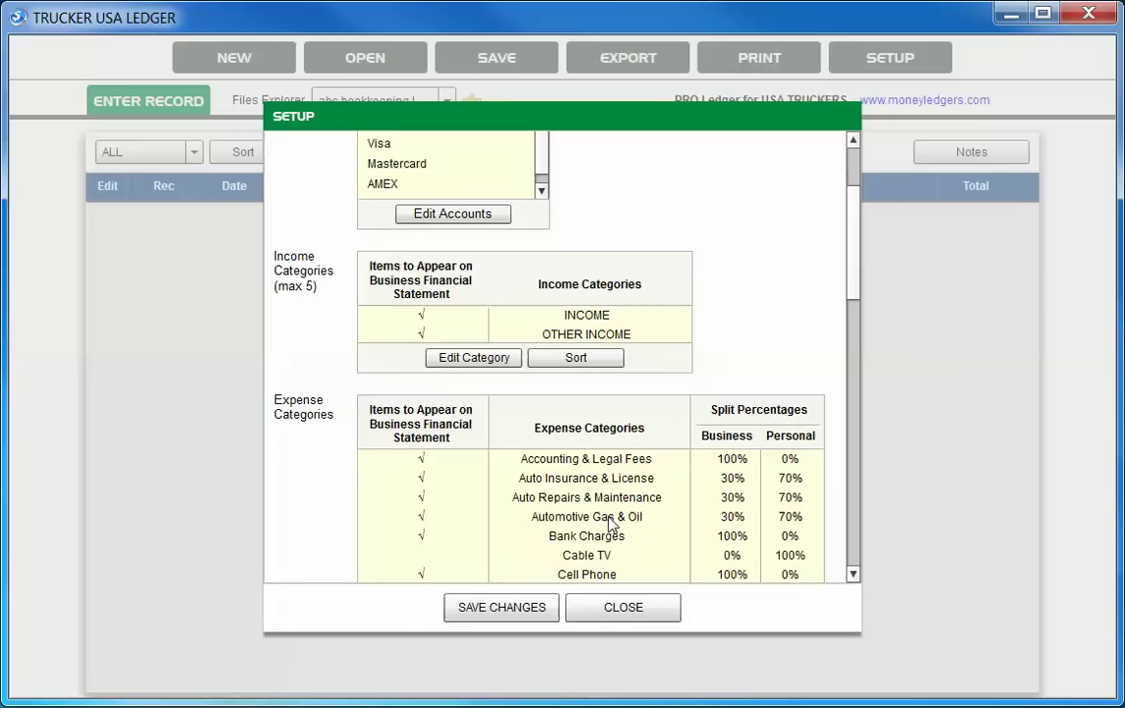
- Open the expense categories for editing and examine the Accounting & Legal Fees and Automotive Gas & Oil entries
left_click_drag(854, 257, 863, 450)
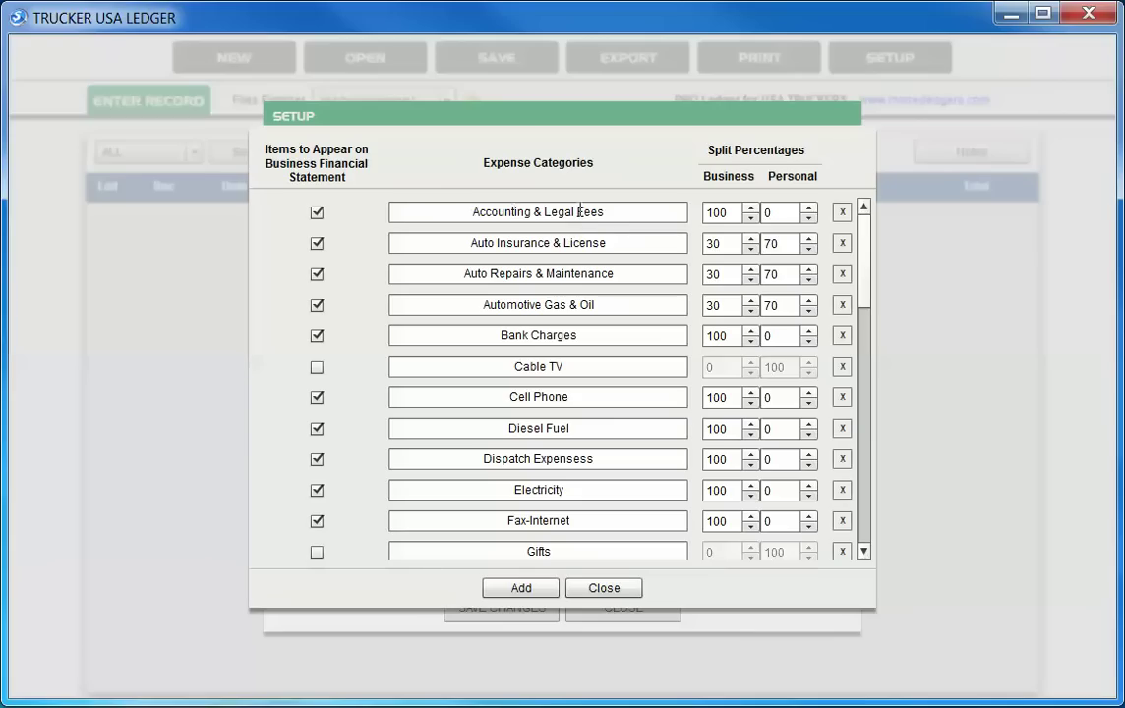
left_click(610, 211)
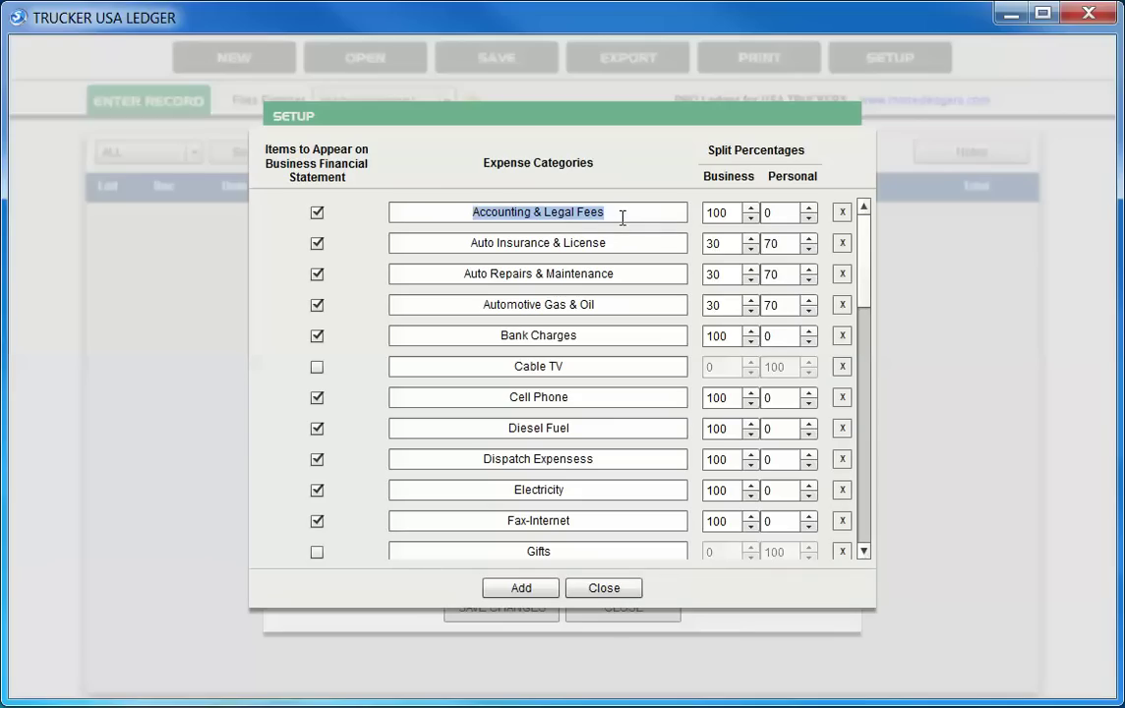
left_click(580, 212)
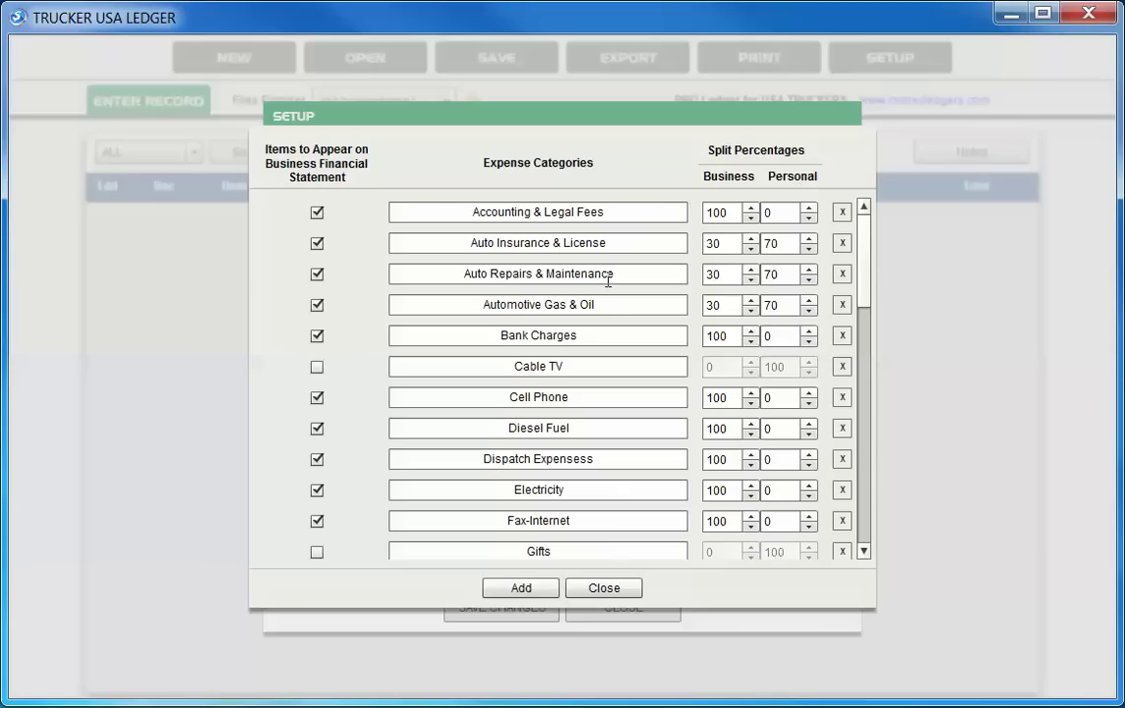
left_click_drag(597, 306, 478, 304)
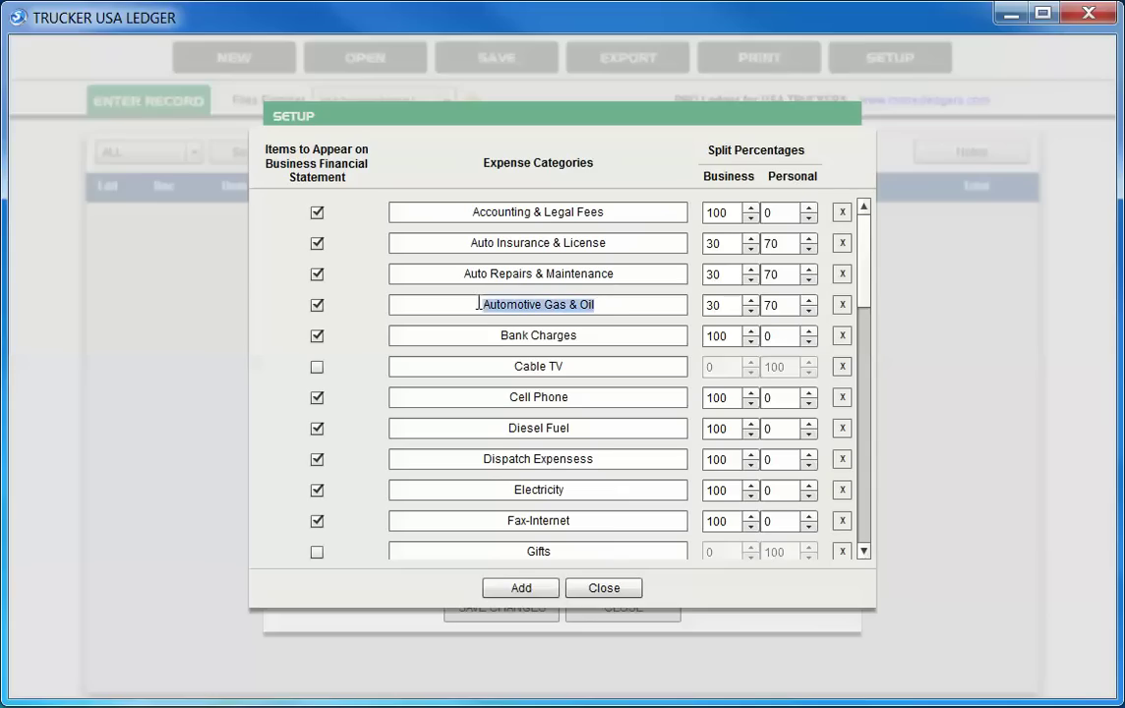
left_click(573, 306)
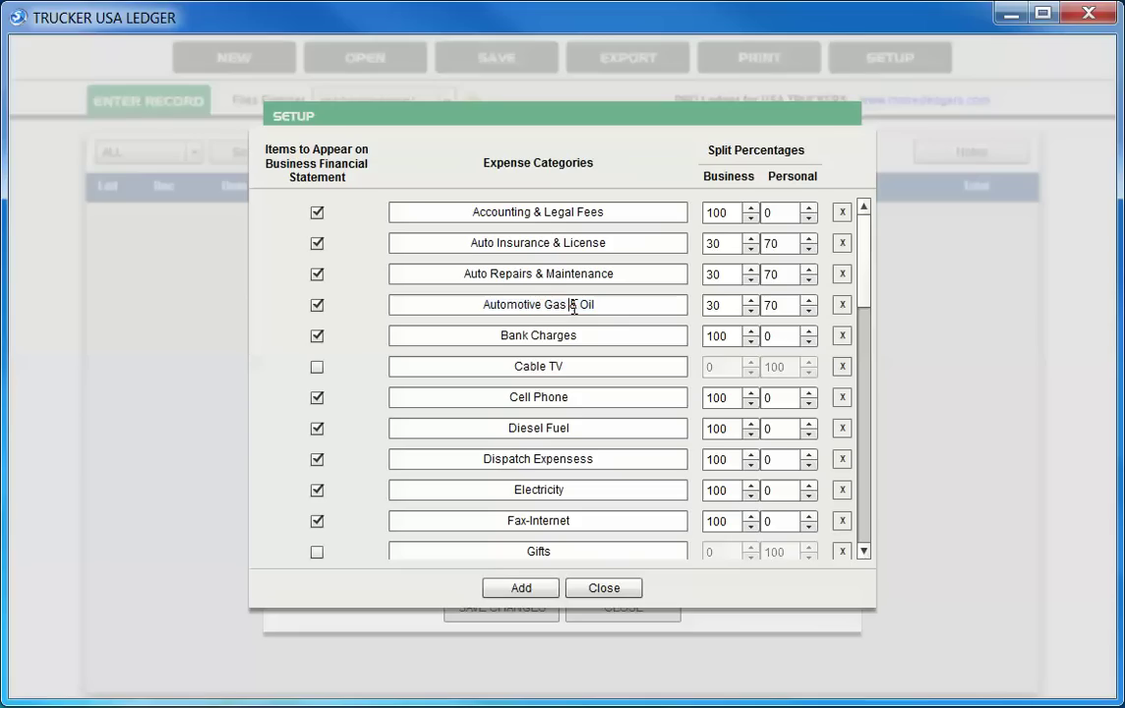
- Try lowering and raising the business split percentage of the Automotive Gas & Oil category
left_click(750, 311)
left_click(750, 311)
left_click(750, 311)
left_click(751, 304)
left_click(751, 304)
left_click(751, 303)
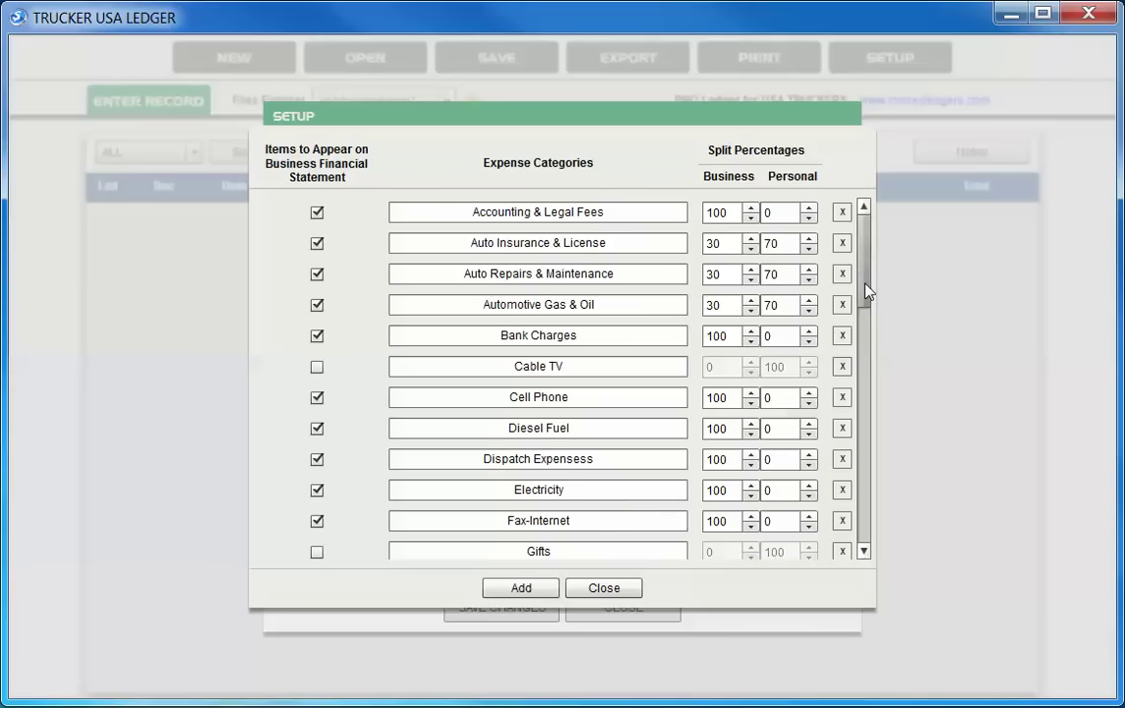
- Try adjusting the business split percentage of the Heat expense category
left_click_drag(865, 291, 865, 322)
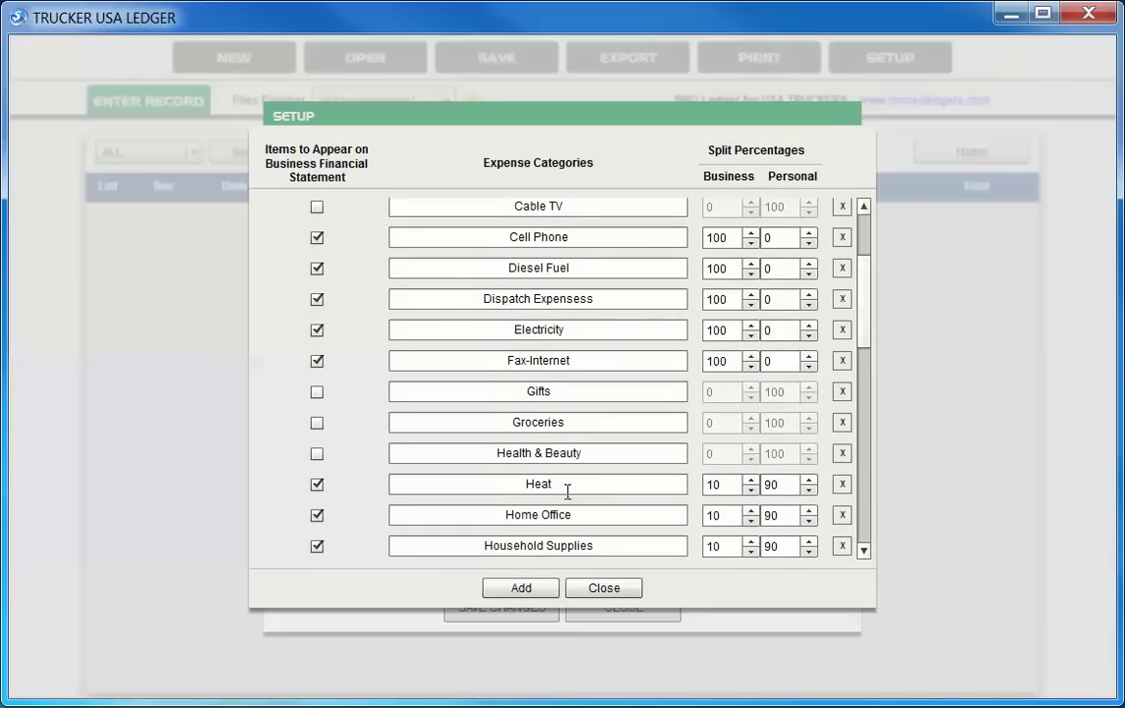
left_click_drag(558, 484, 520, 477)
left_click(724, 485)
left_click(751, 481)
left_click(752, 489)
left_click_drag(869, 332, 868, 262)
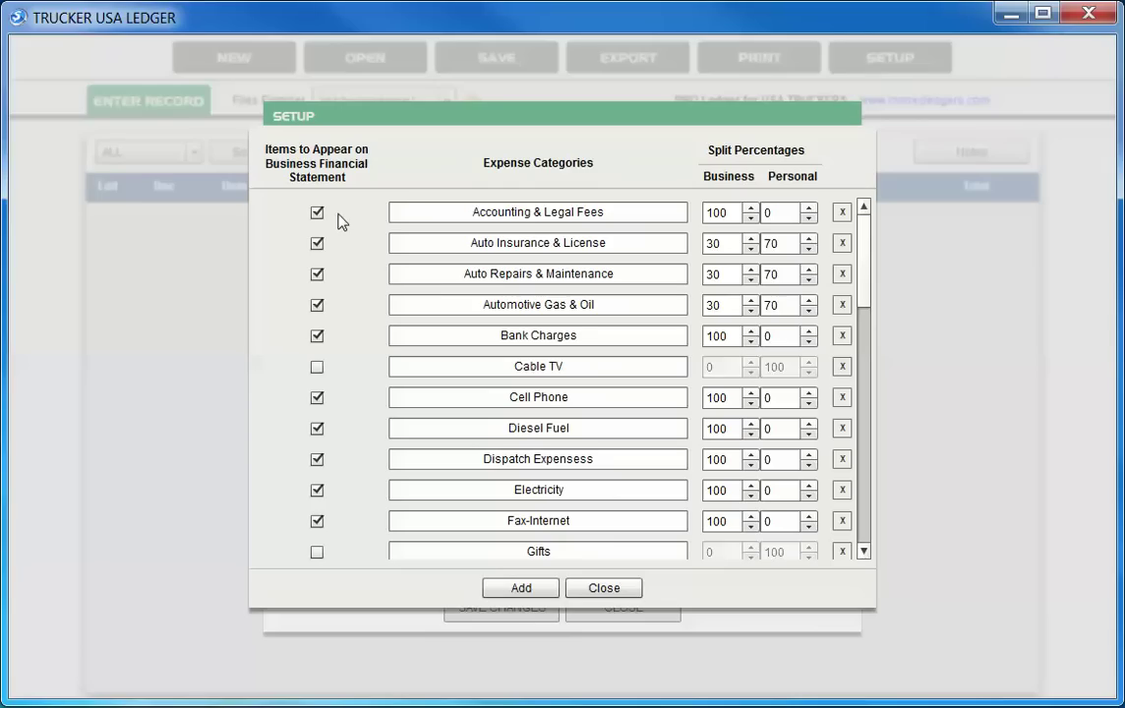
- Try excluding Bank Charges from the business financial statement and include it again
left_click_drag(499, 336, 584, 335)
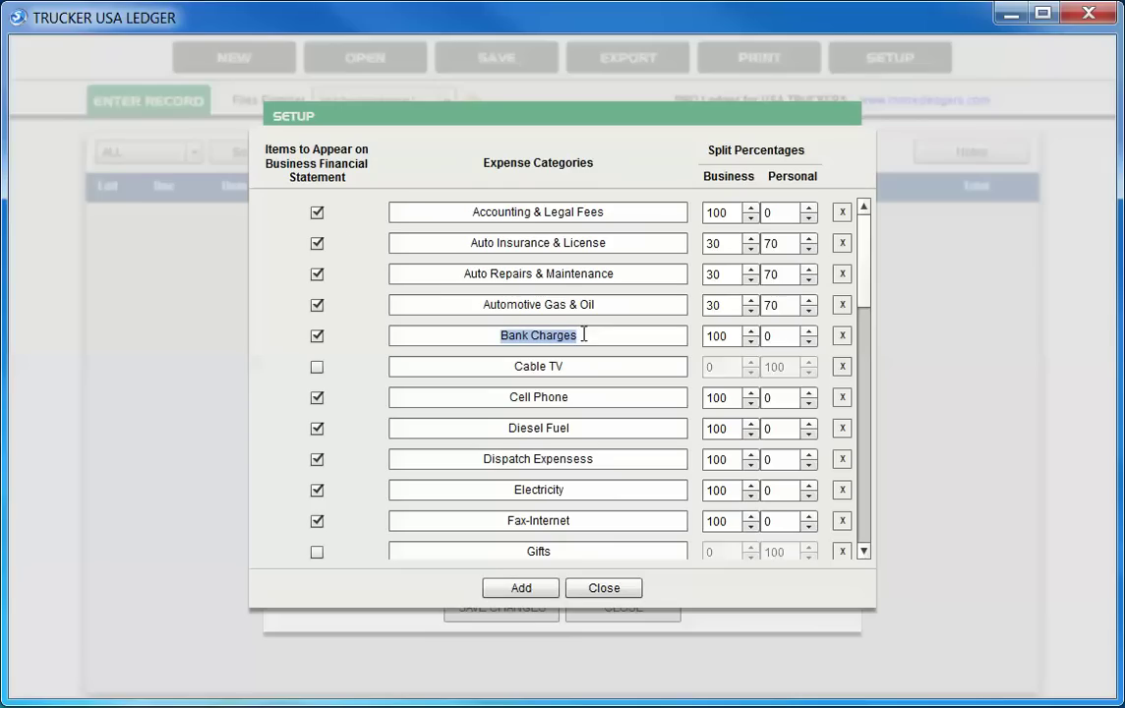
left_click(317, 336)
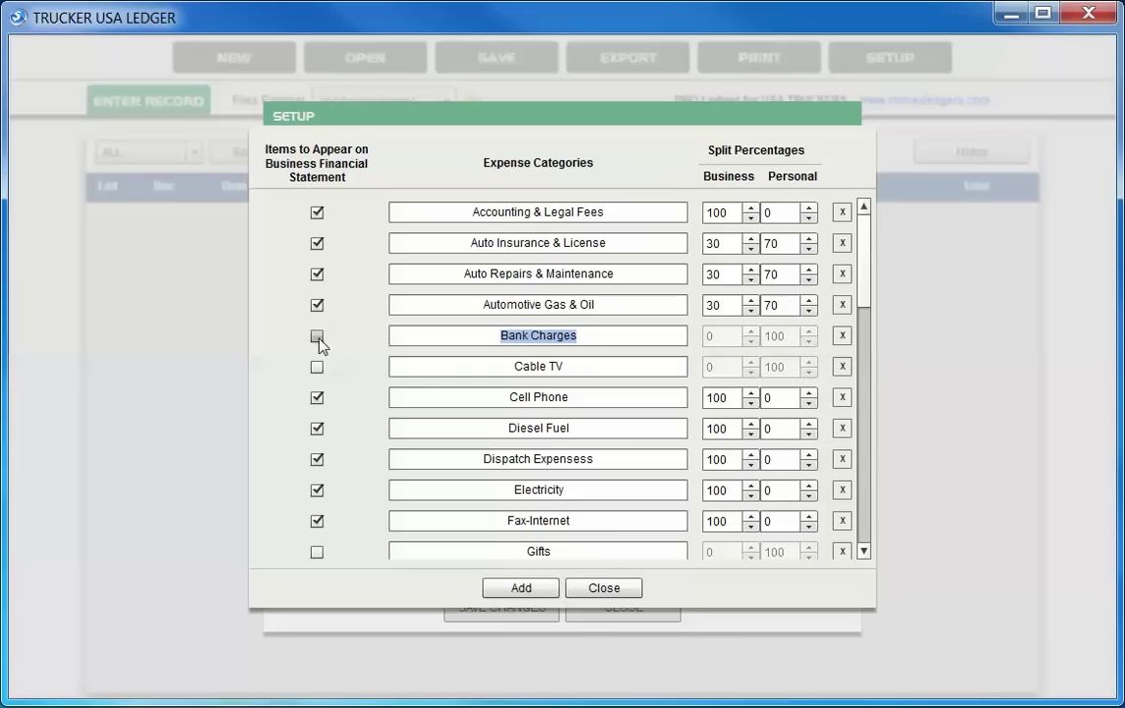
left_click(319, 339)
- Examine the Cable TV and Gifts categories as personal expenses, and close the expense category editor
left_click(505, 366)
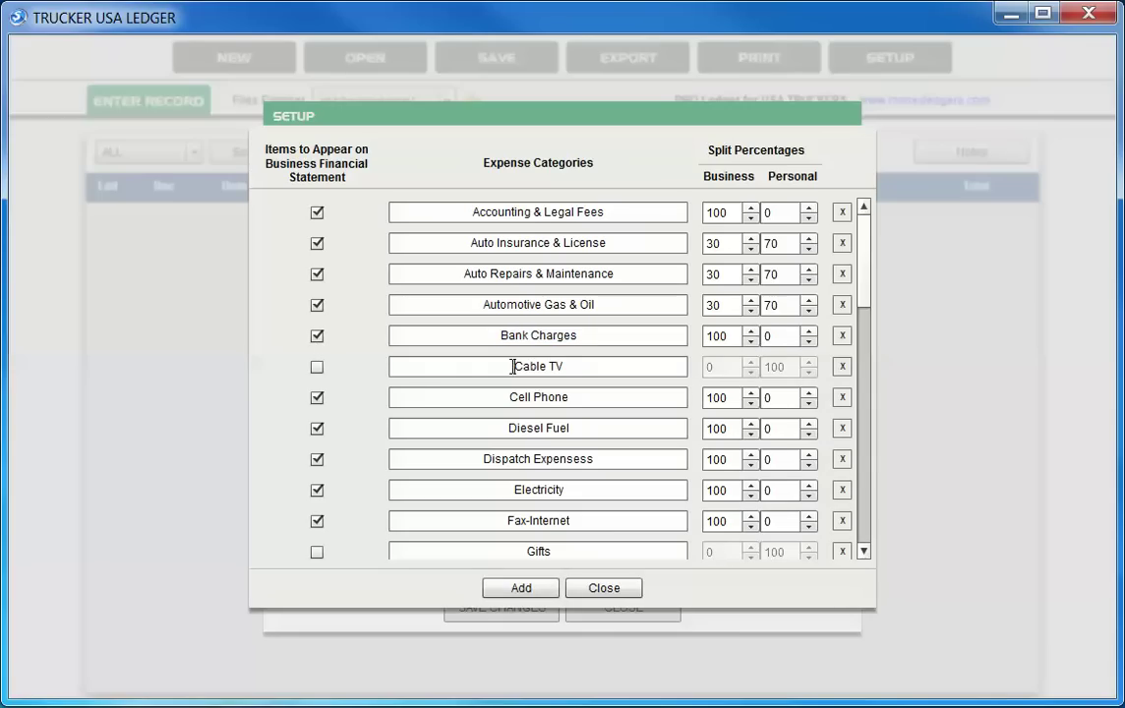
left_click_drag(513, 367, 567, 368)
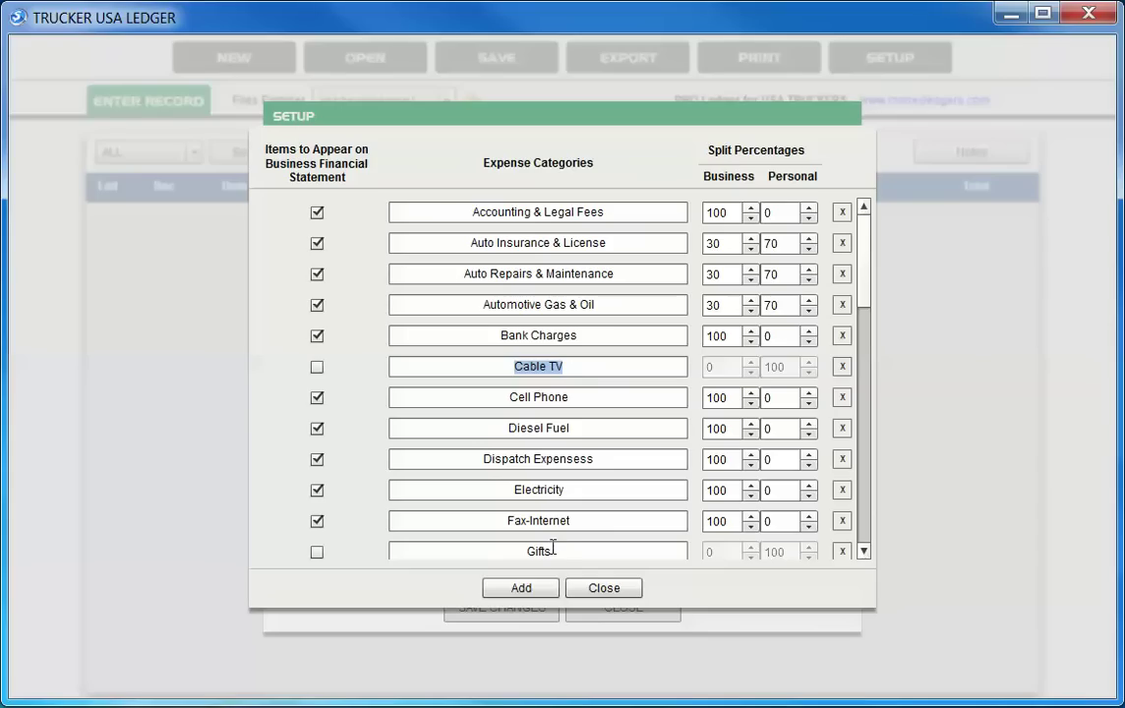
left_click_drag(552, 547, 521, 548)
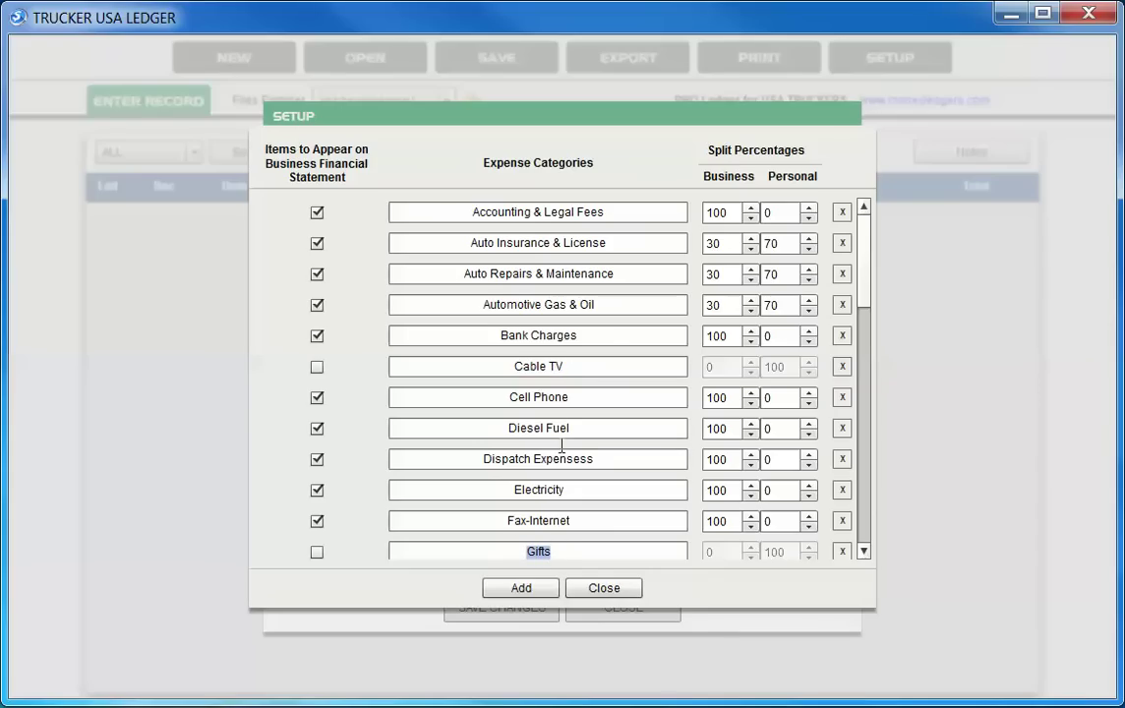
left_click(558, 367)
left_click(603, 590)
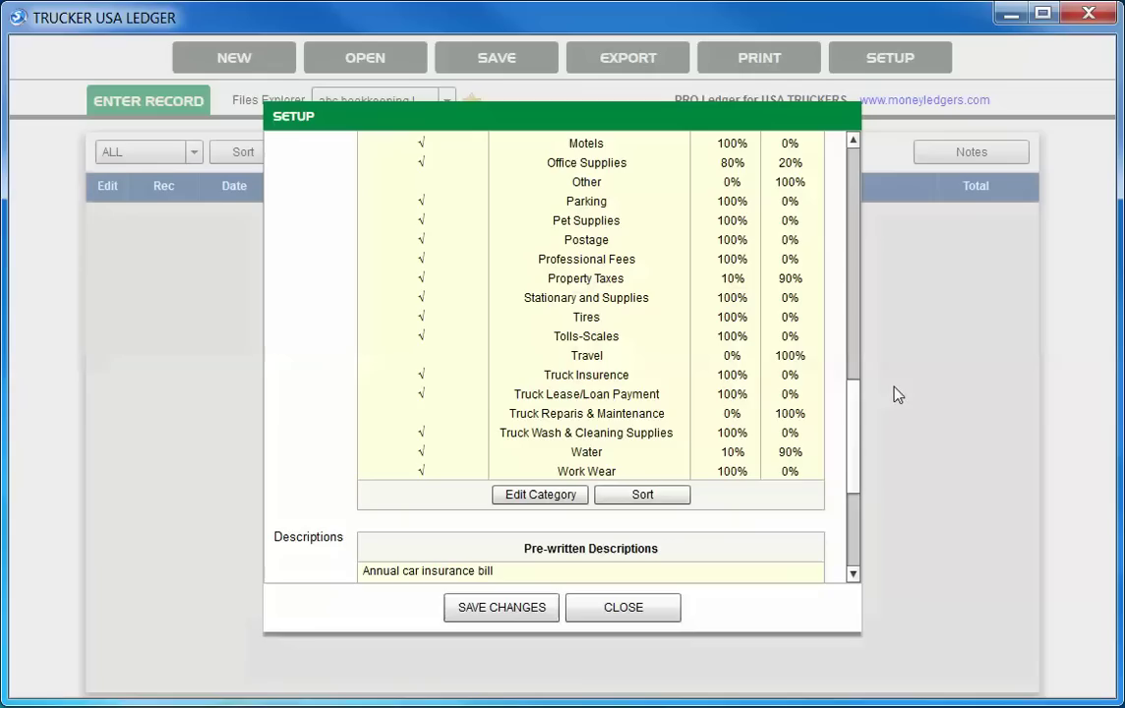
- Review the pre-written descriptions list, then save the setup changes and close the setup
scroll(852, 472, "down", 5)
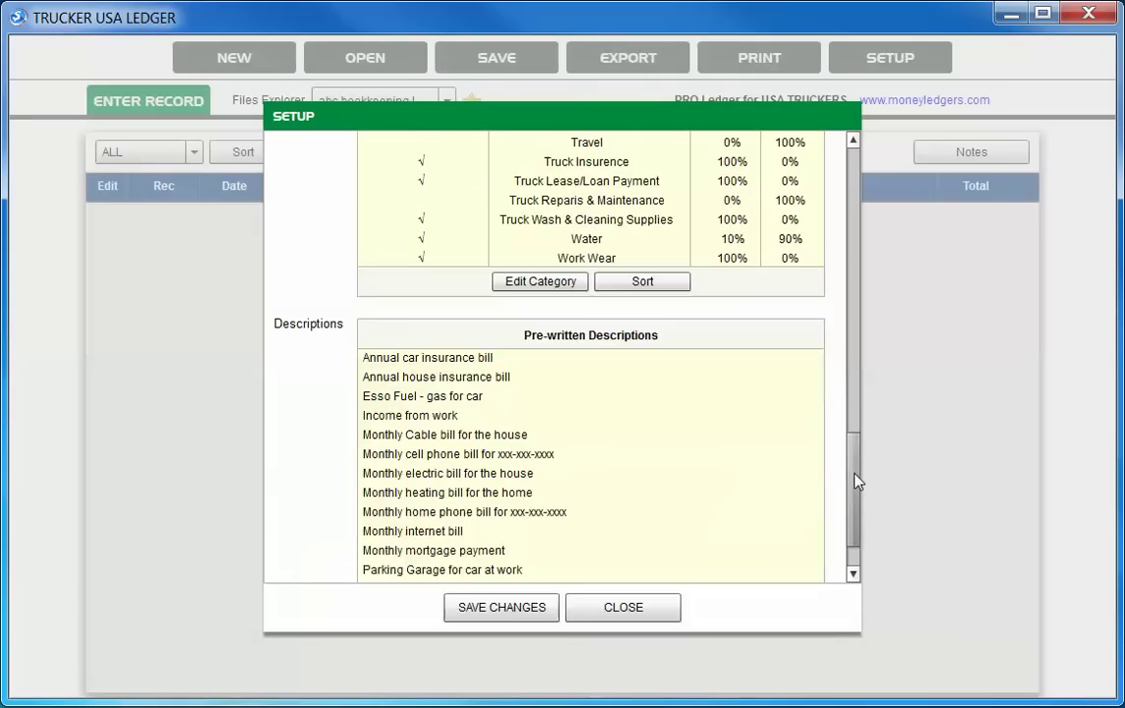
scroll(855, 481, "down", 2)
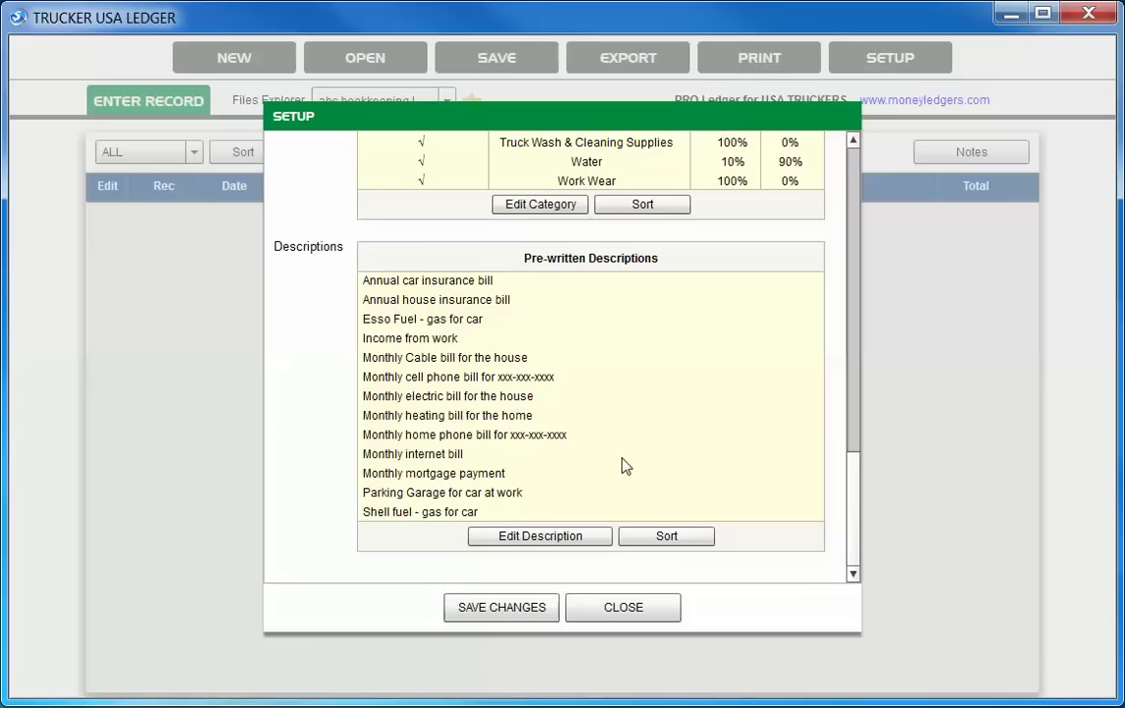
left_click(506, 608)
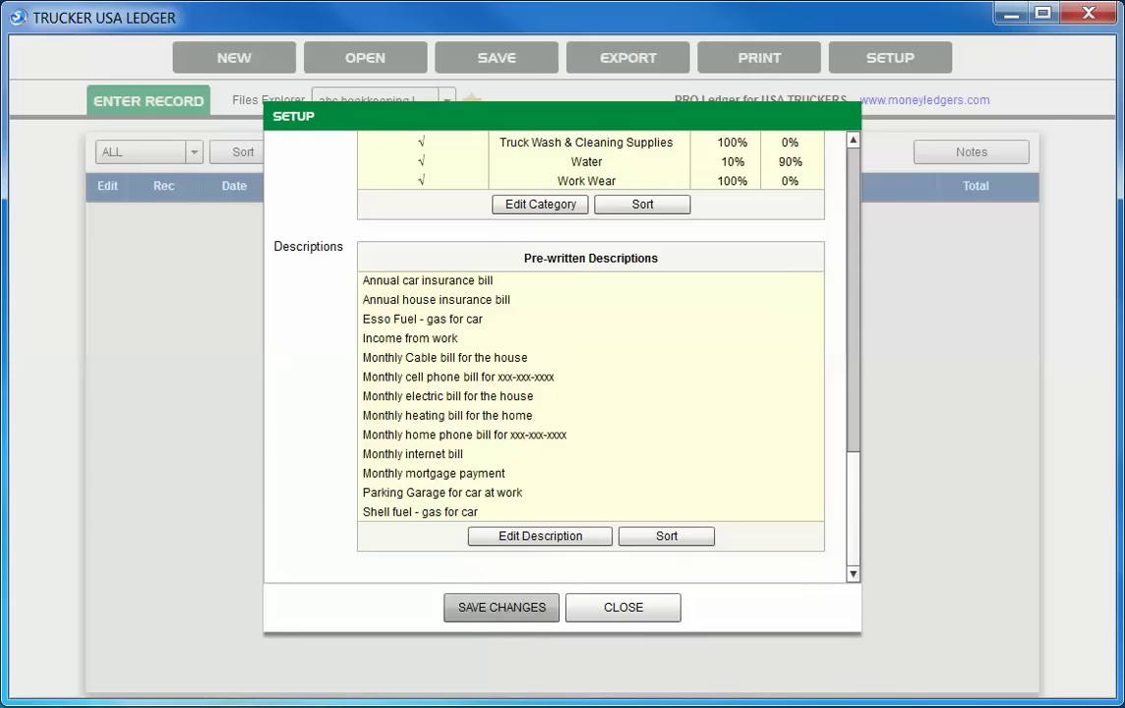
key("Escape")
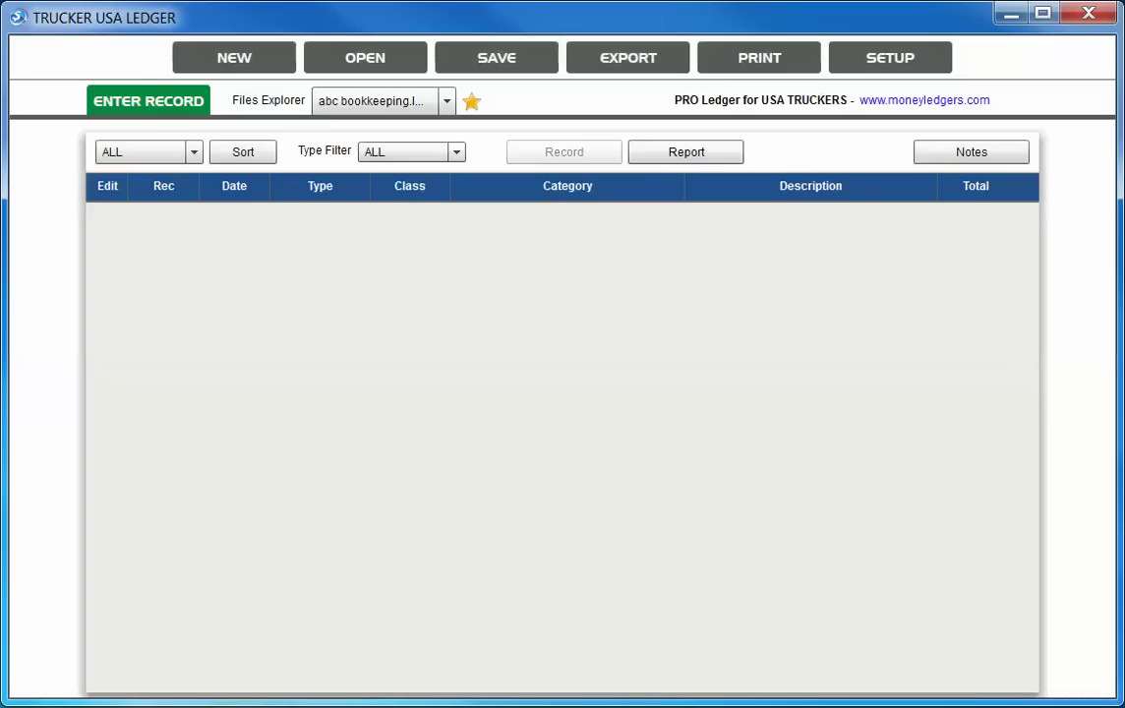
- Start a new record dated 17/09/13 with the account type Visa, leaving the receipt status unselected
left_click(169, 108)
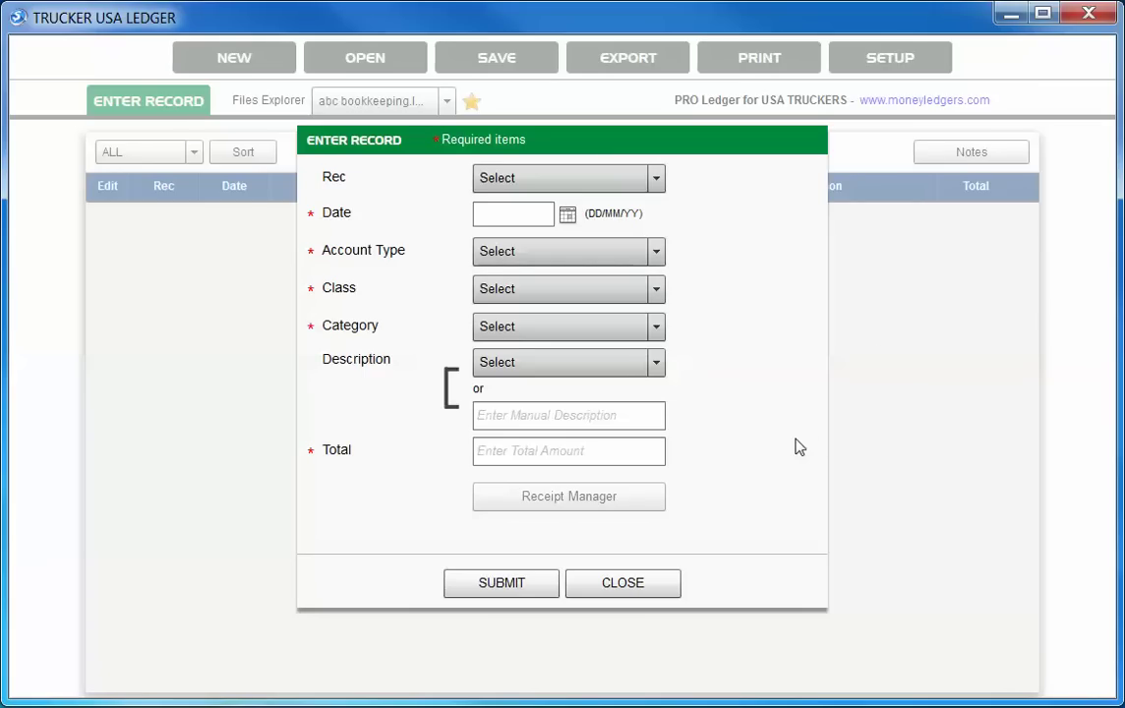
left_click(657, 182)
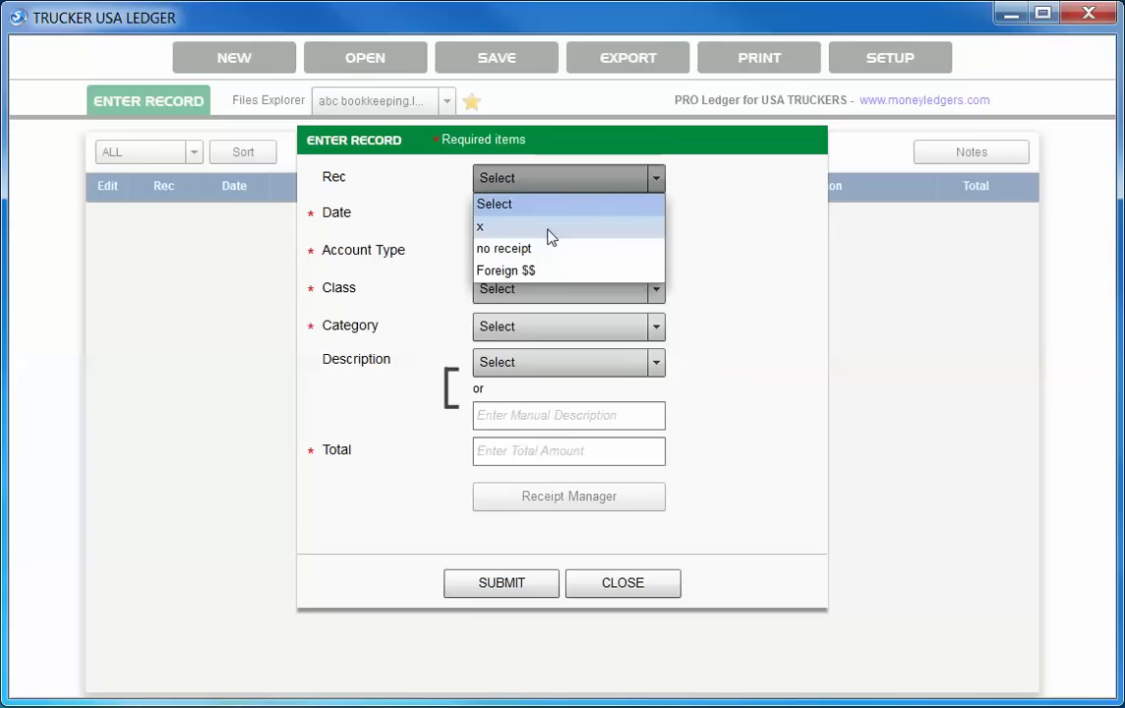
left_click(602, 184)
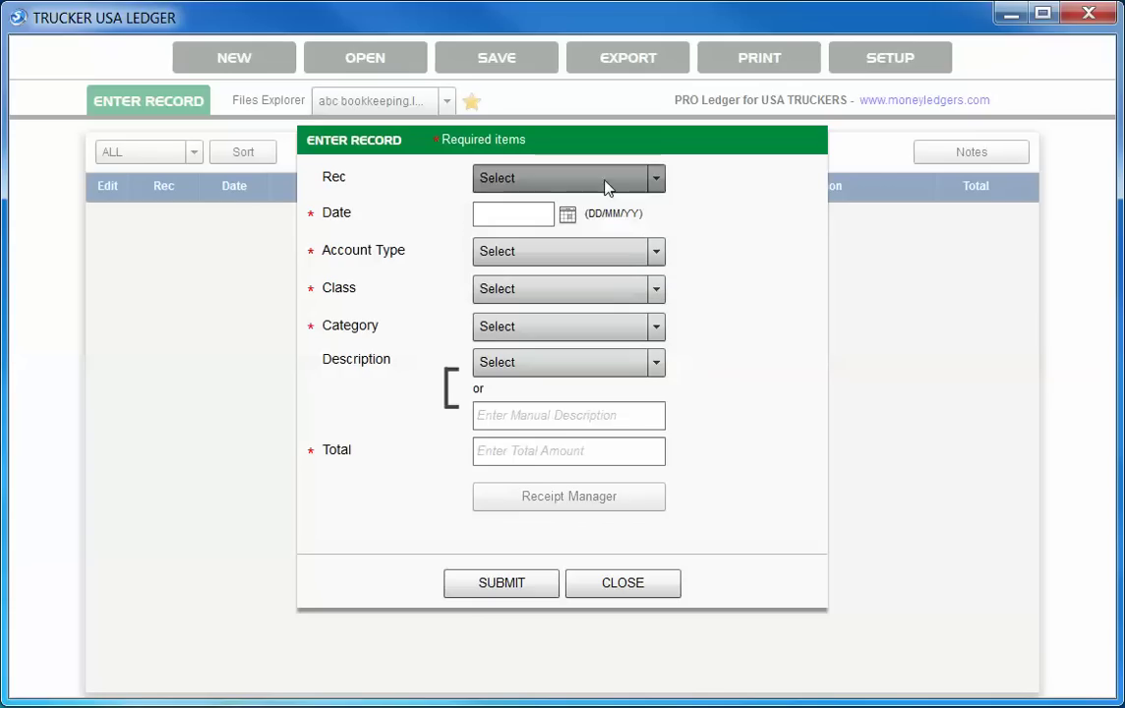
left_click(567, 217)
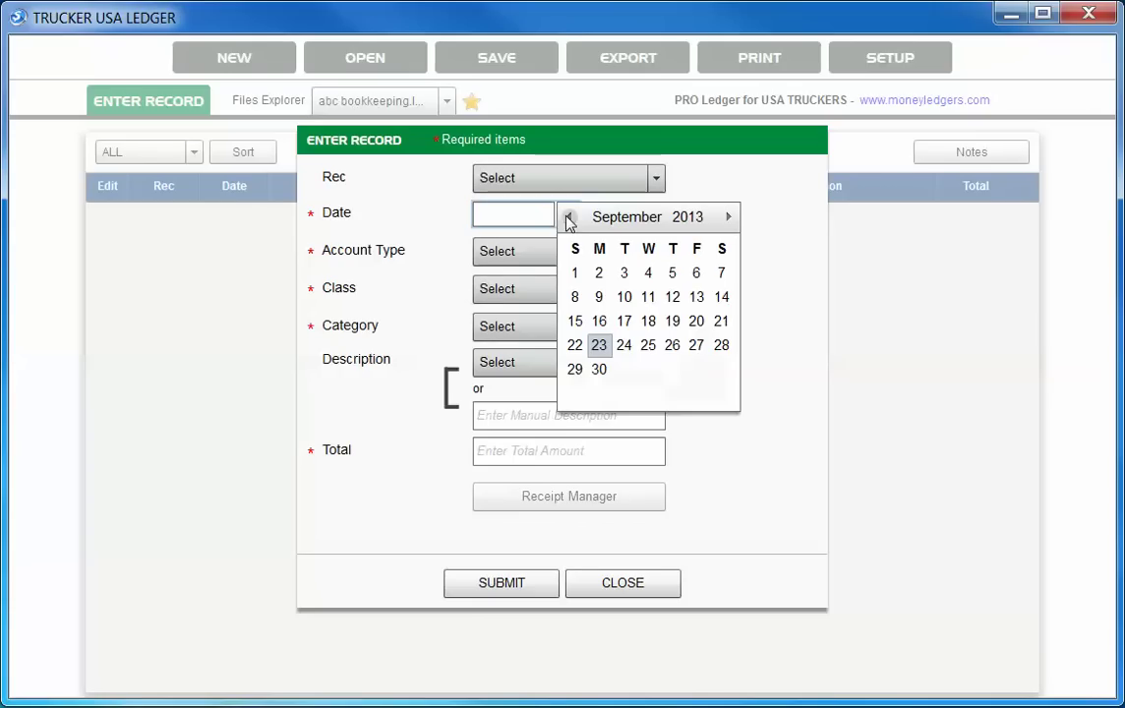
left_click(625, 321)
left_click(605, 259)
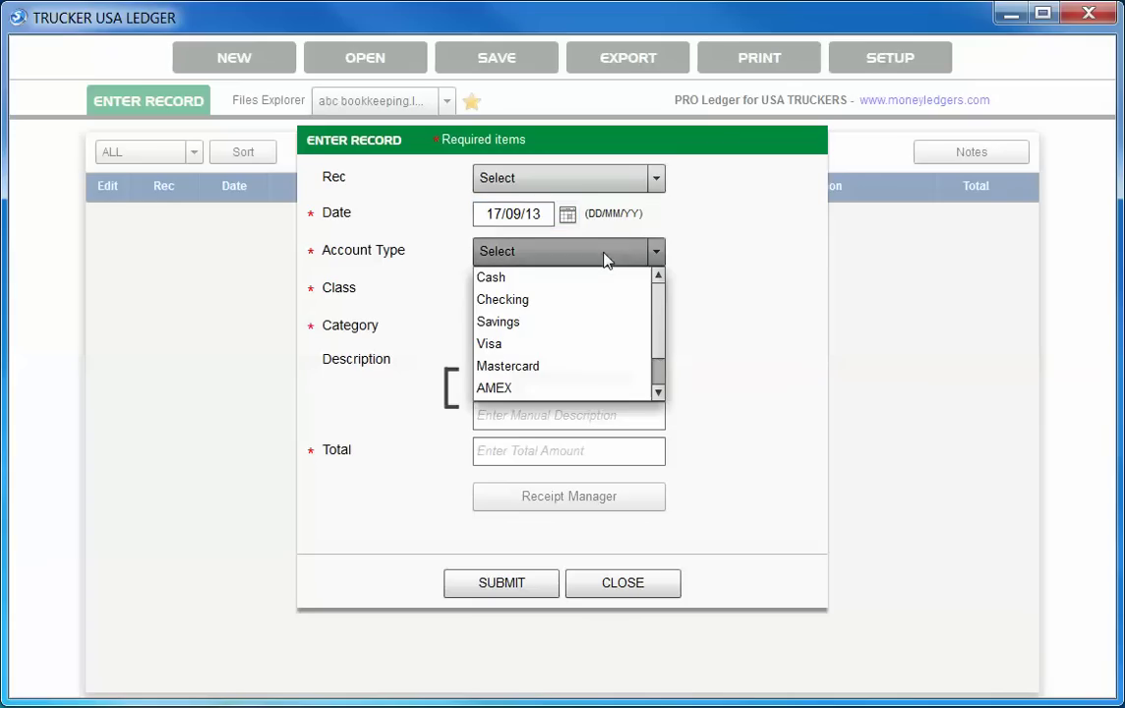
left_click(568, 343)
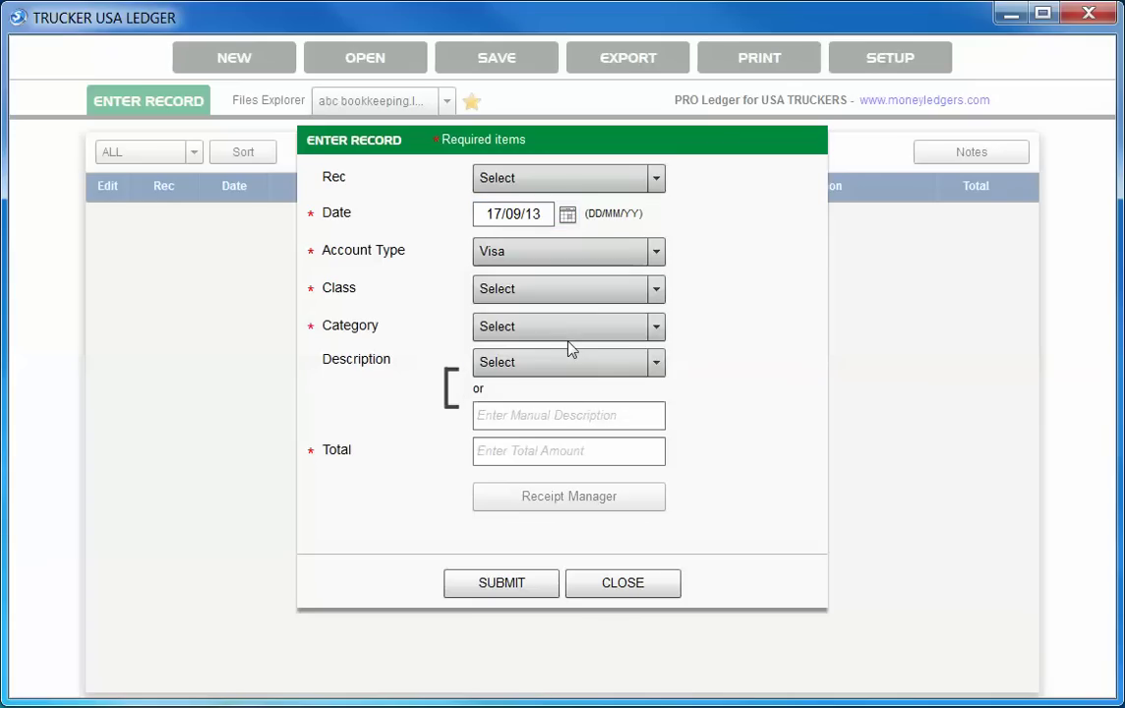
- Classify the new record as Split in the Automotive Gas & Oil category
left_click(587, 289)
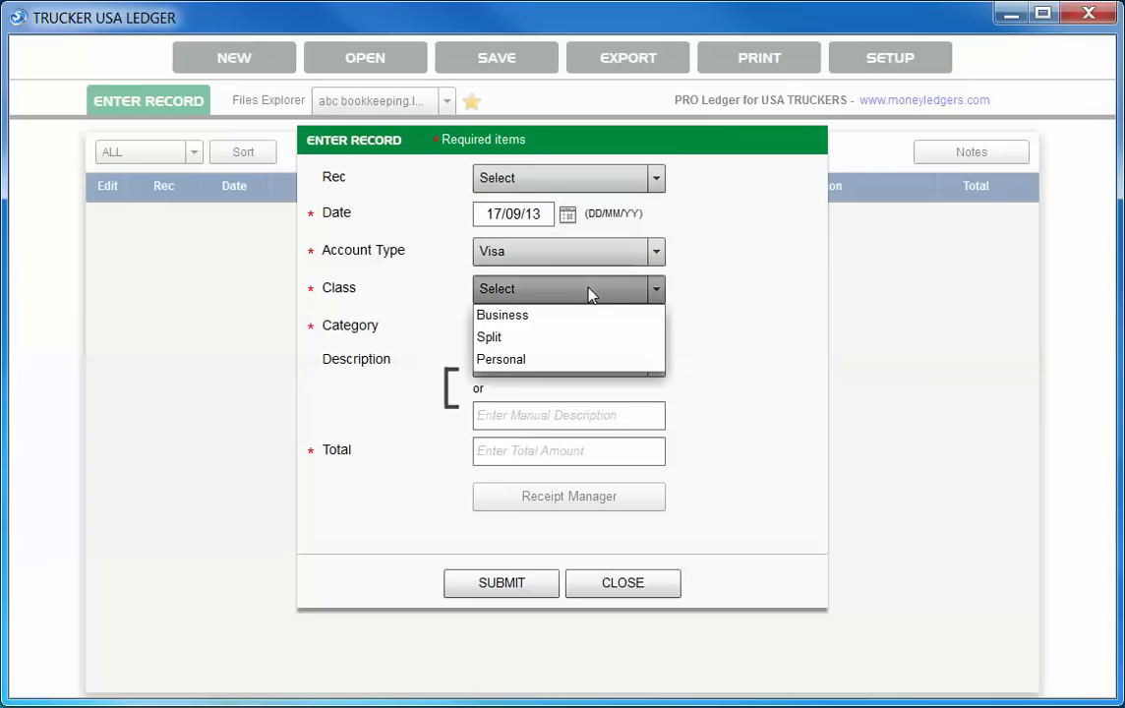
left_click(596, 344)
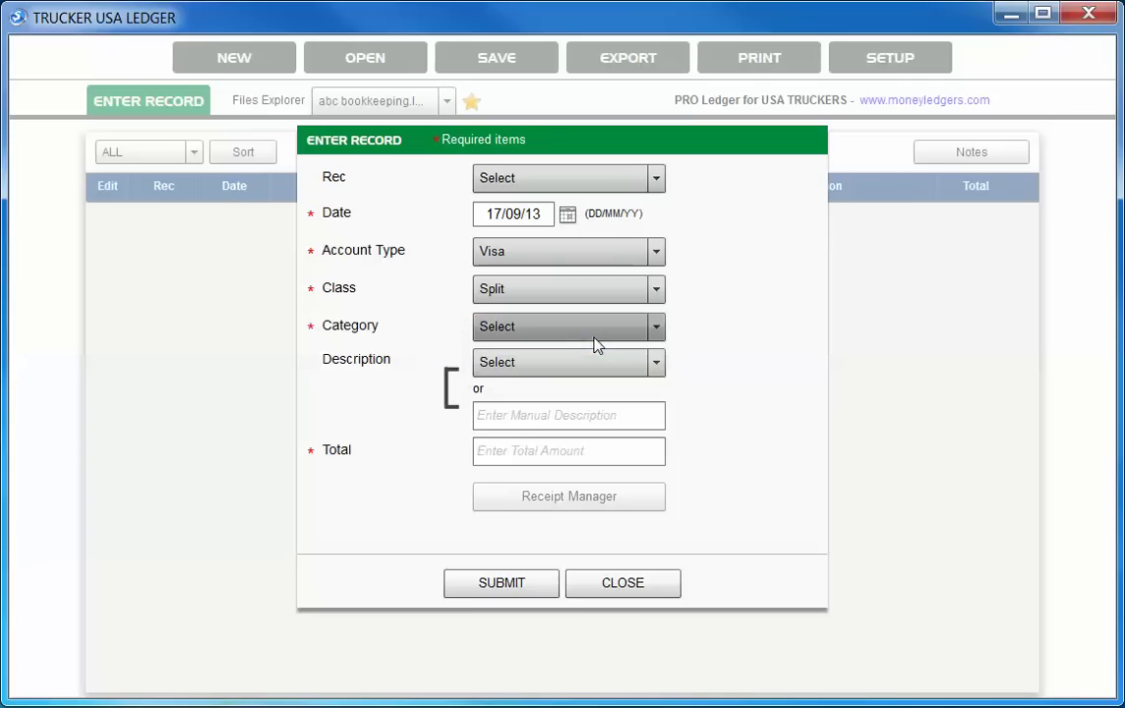
left_click(602, 331)
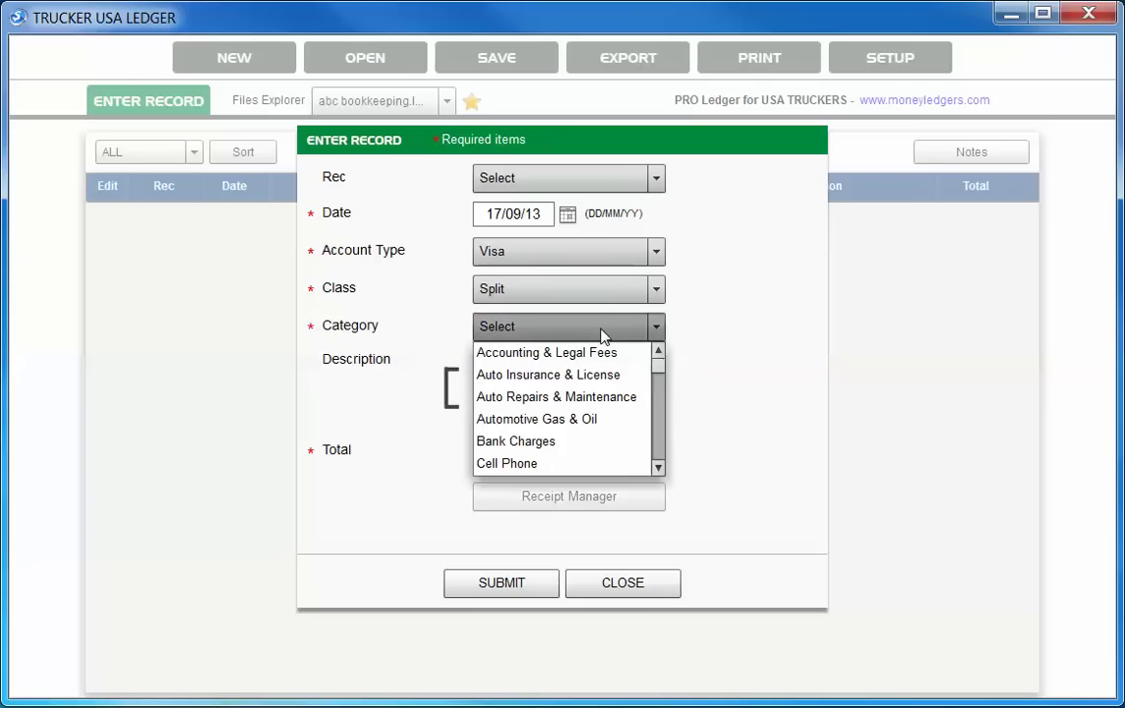
left_click(611, 424)
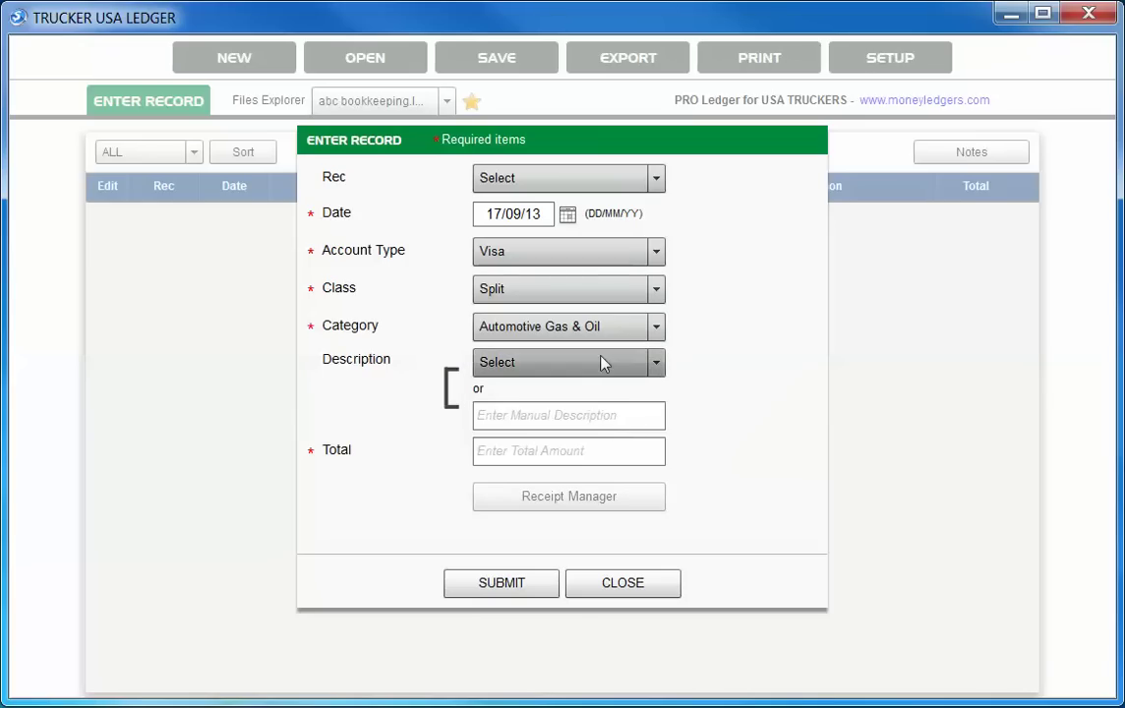
- Describe the record as "Esso Fuel - gas for car premium" based on the pre-written text, set the total to 76, and submit it
left_click(575, 411)
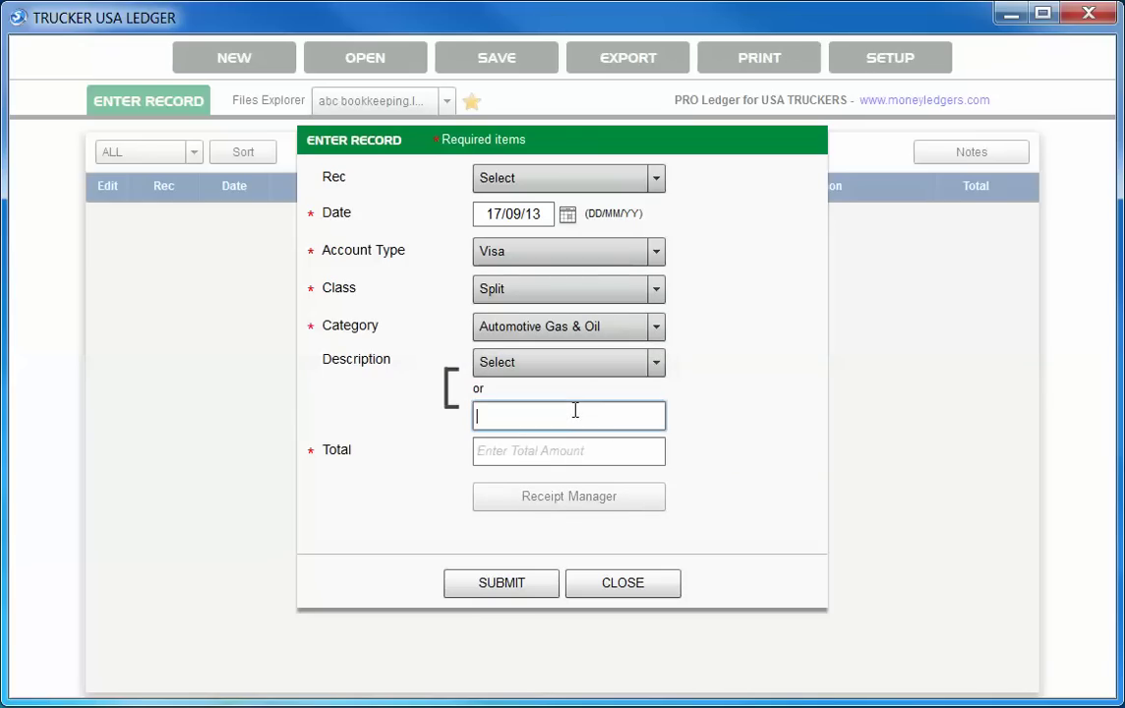
left_click(591, 366)
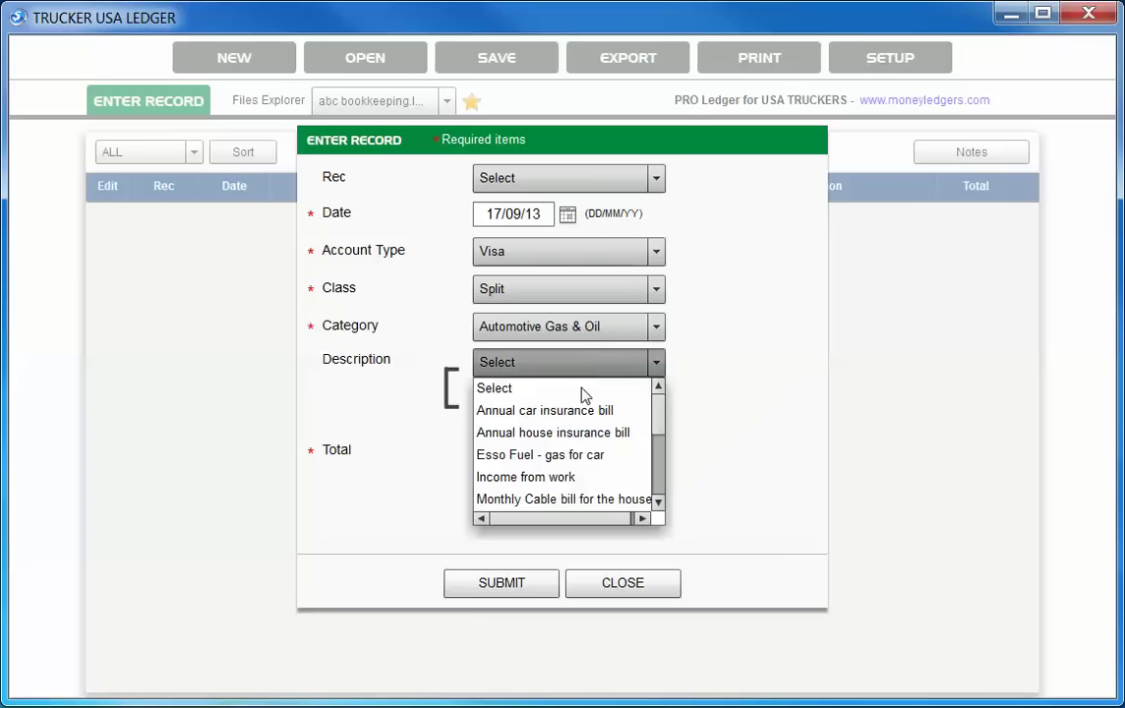
left_click(576, 455)
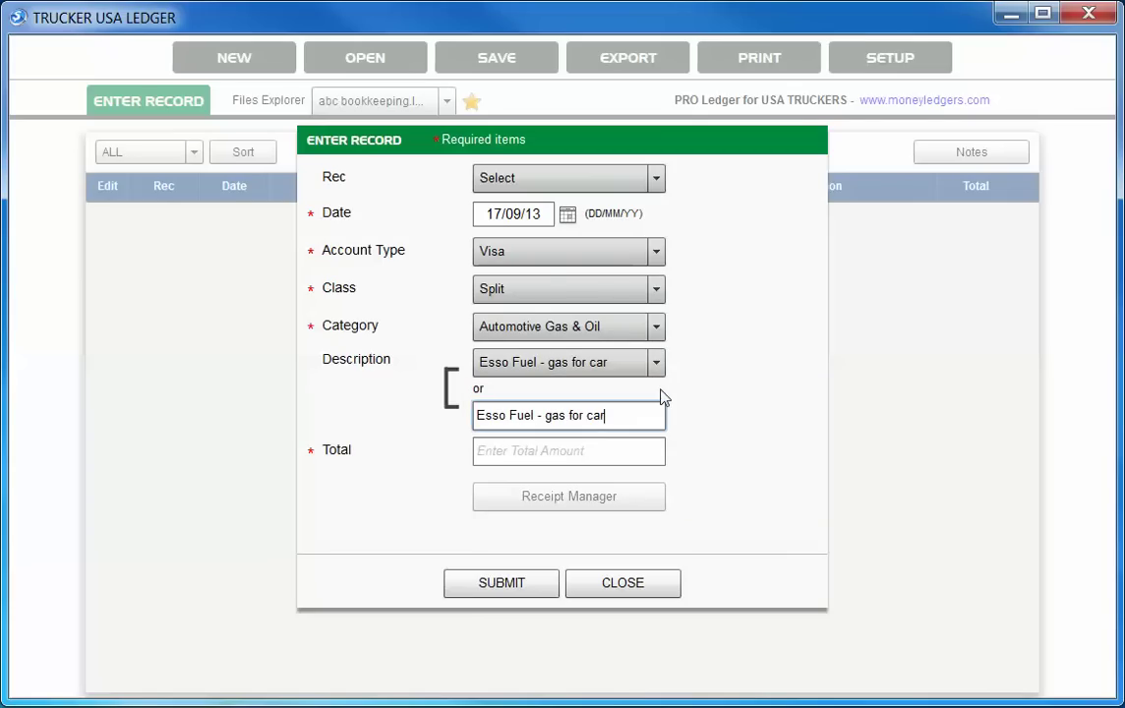
type("premium")
left_click(573, 450)
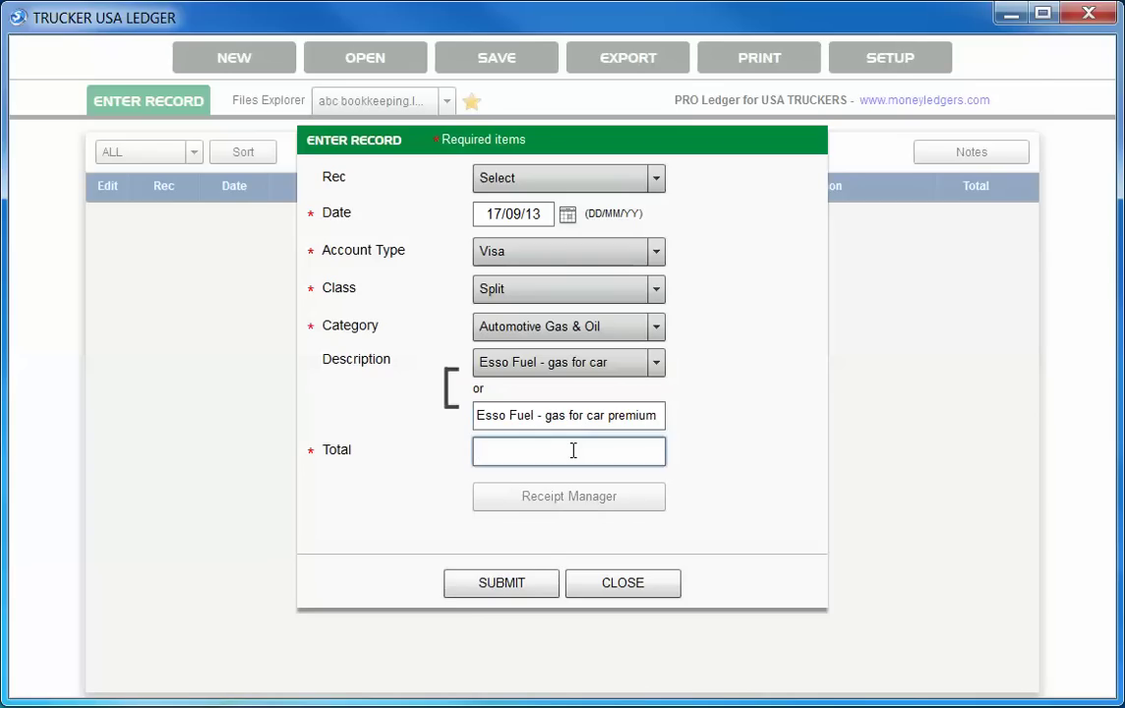
type("76")
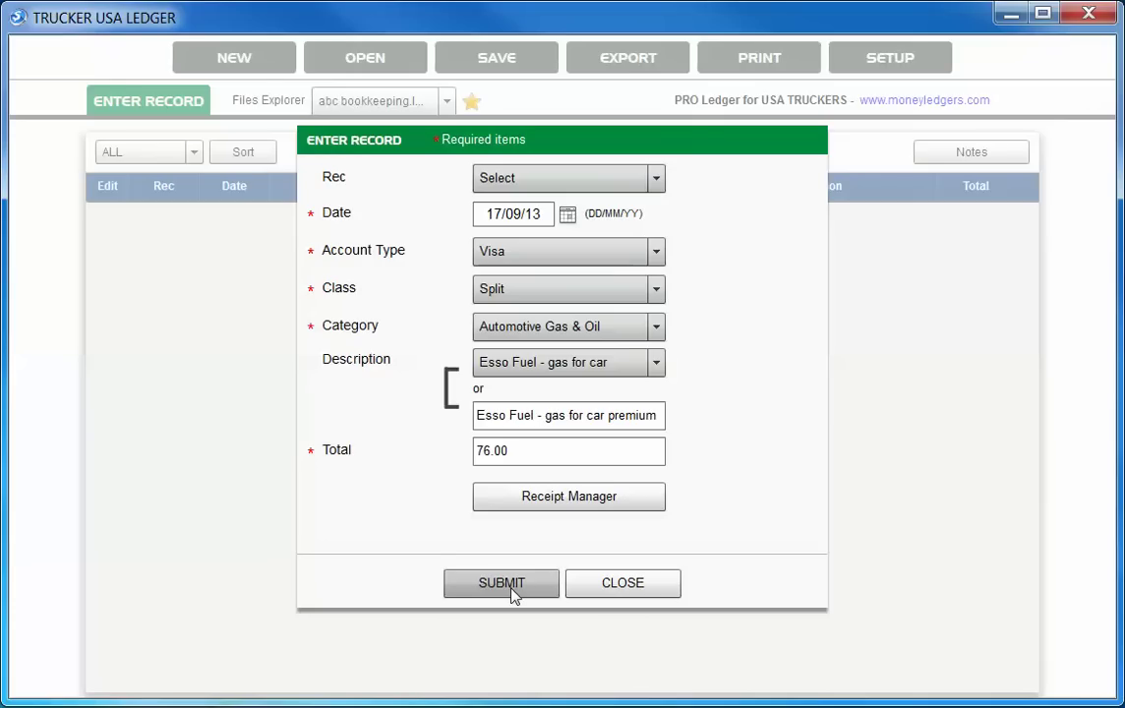
left_click(511, 589)
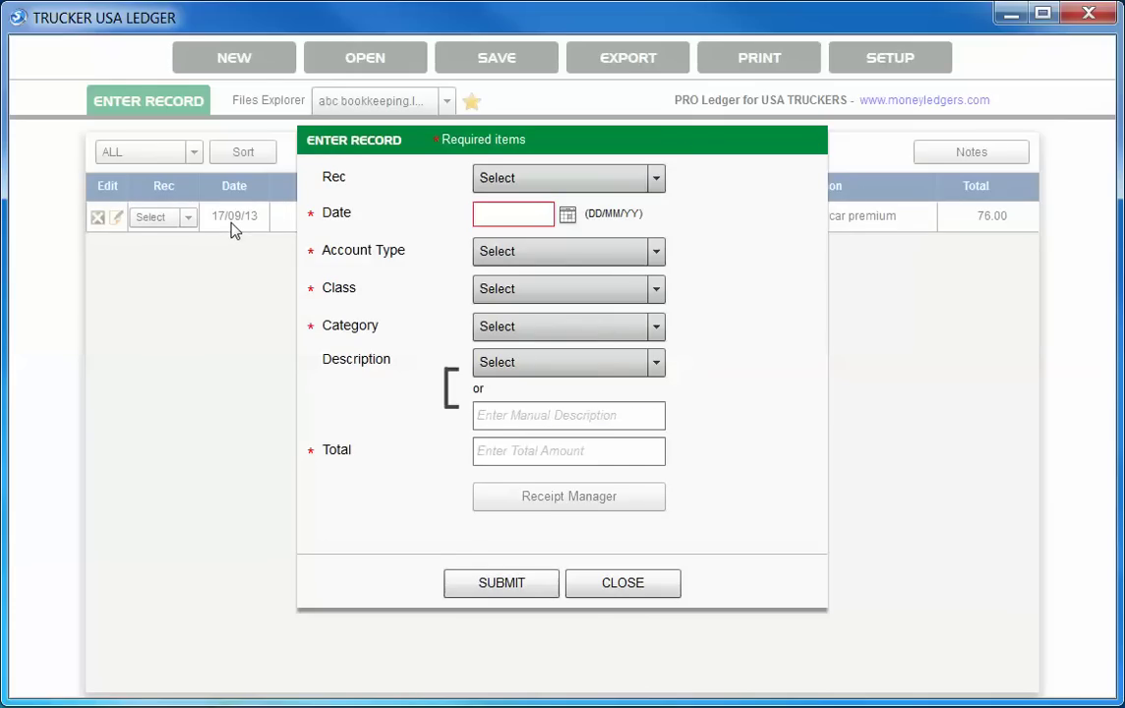
- Fill in a second record dated 19/09/13 with account type Savings, class Business and category INCOME
left_click(568, 215)
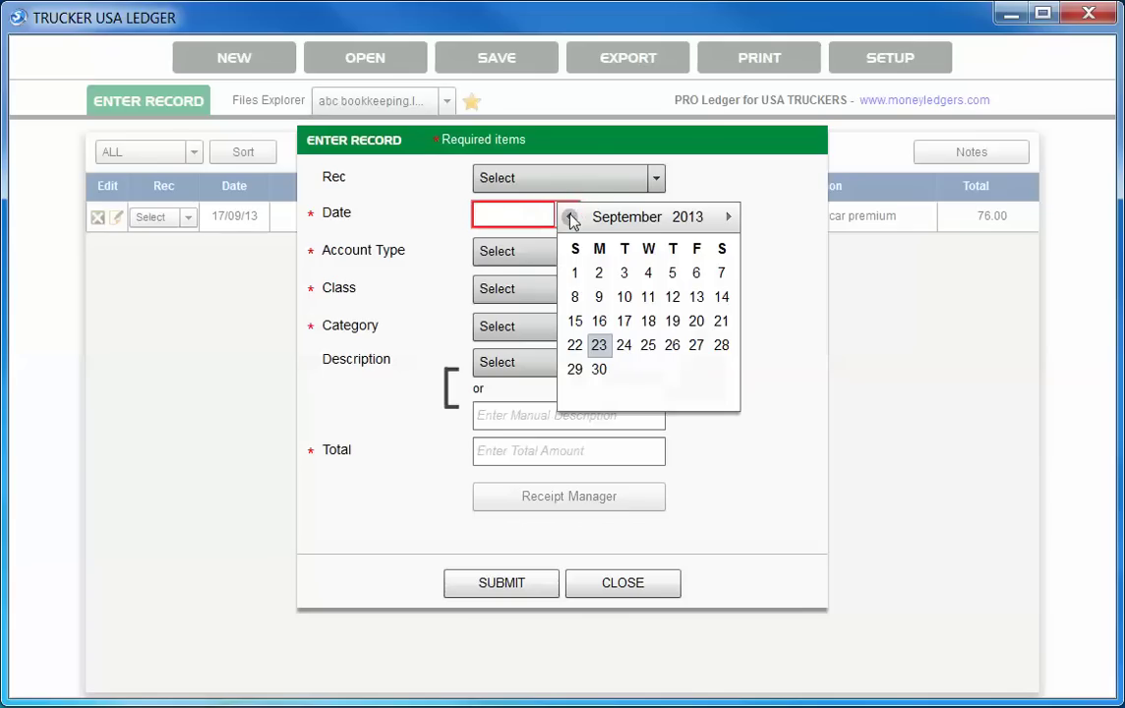
left_click(672, 322)
left_click(612, 257)
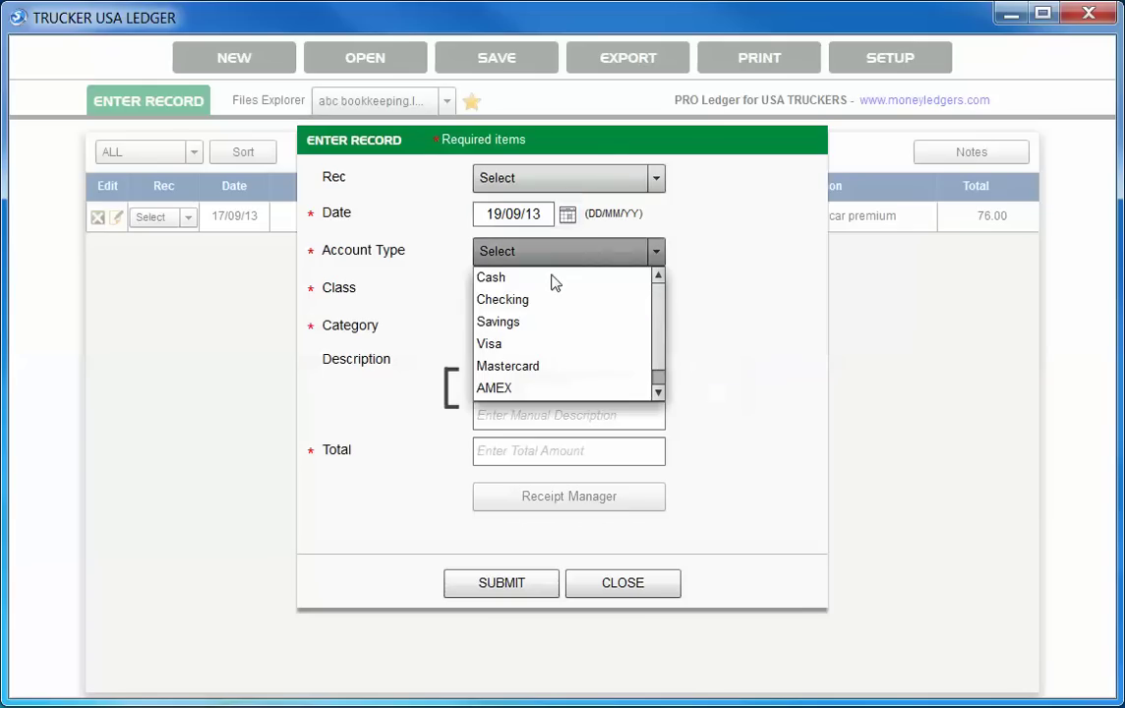
left_click(547, 320)
left_click(594, 294)
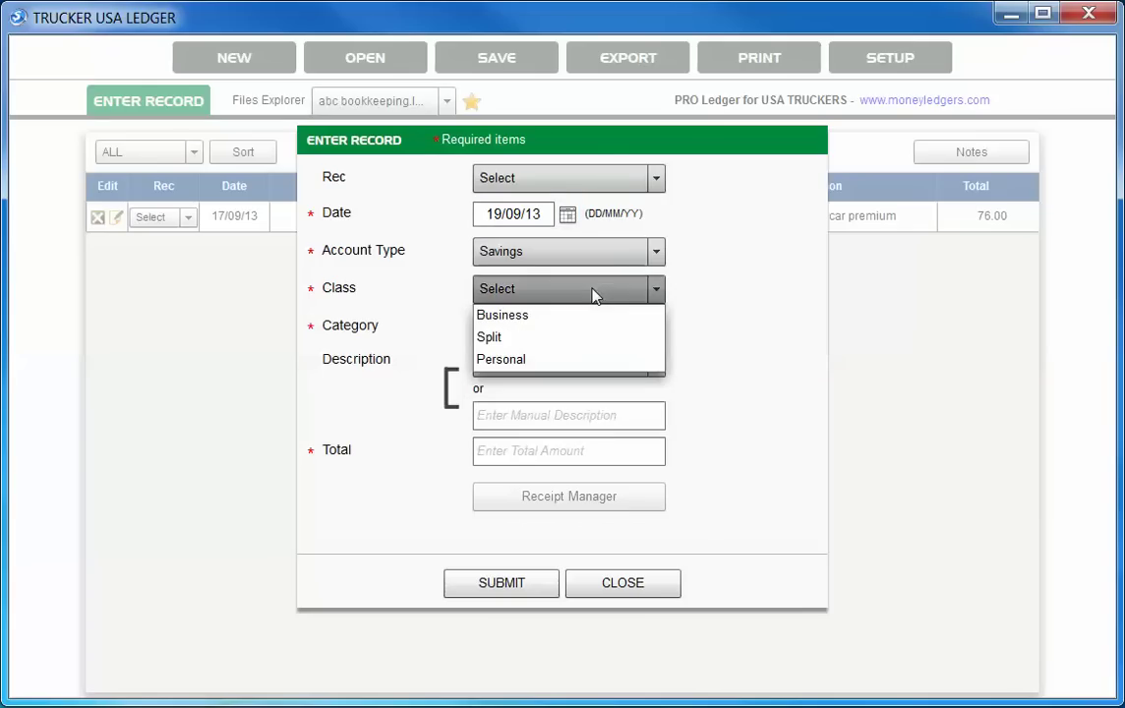
left_click(591, 316)
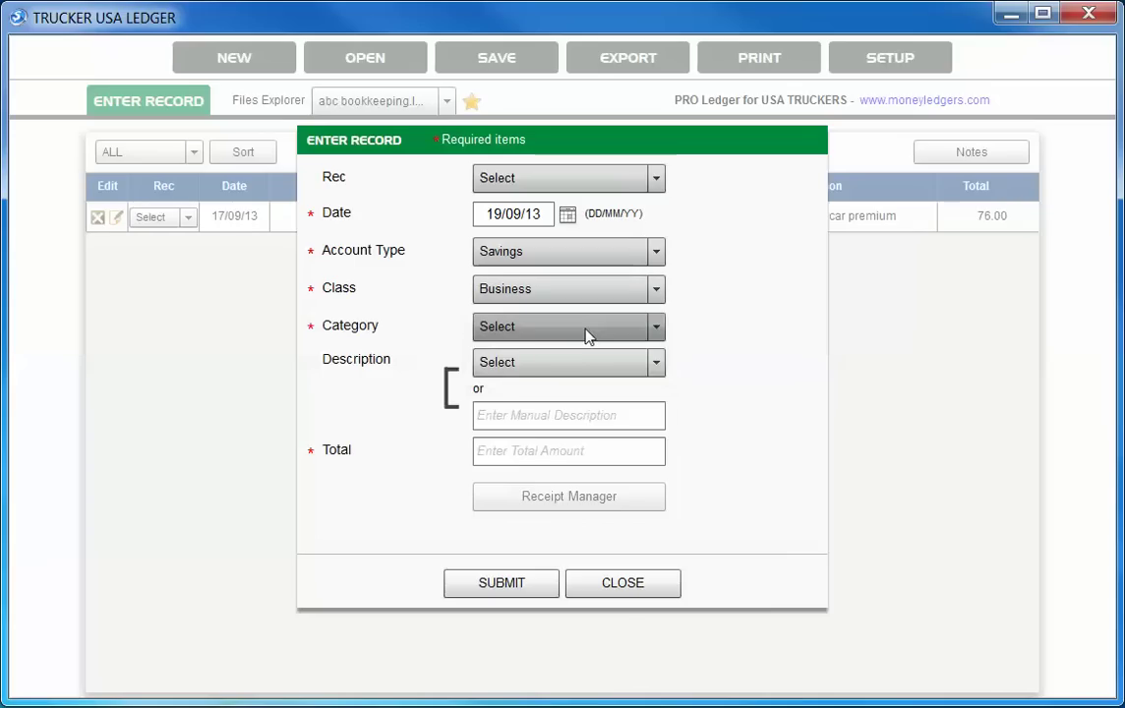
left_click(585, 328)
left_click(572, 356)
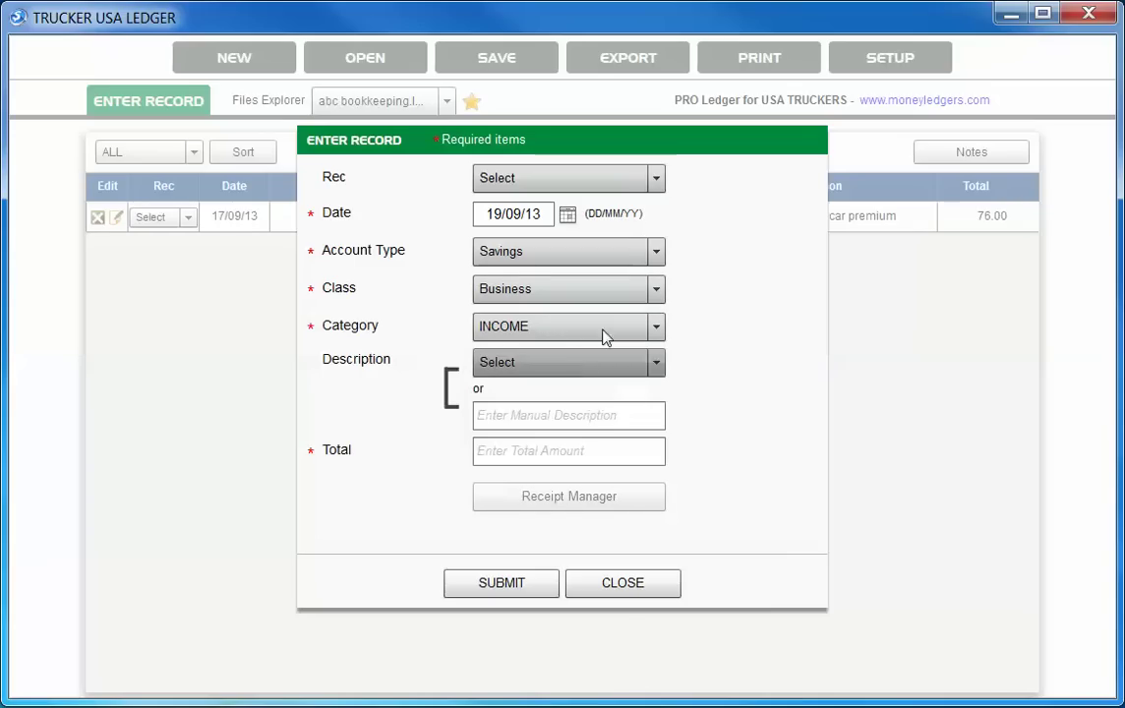
- Give the income record the description "Income from work" and a total of 2100, submit it, and close the entry form
left_click(576, 365)
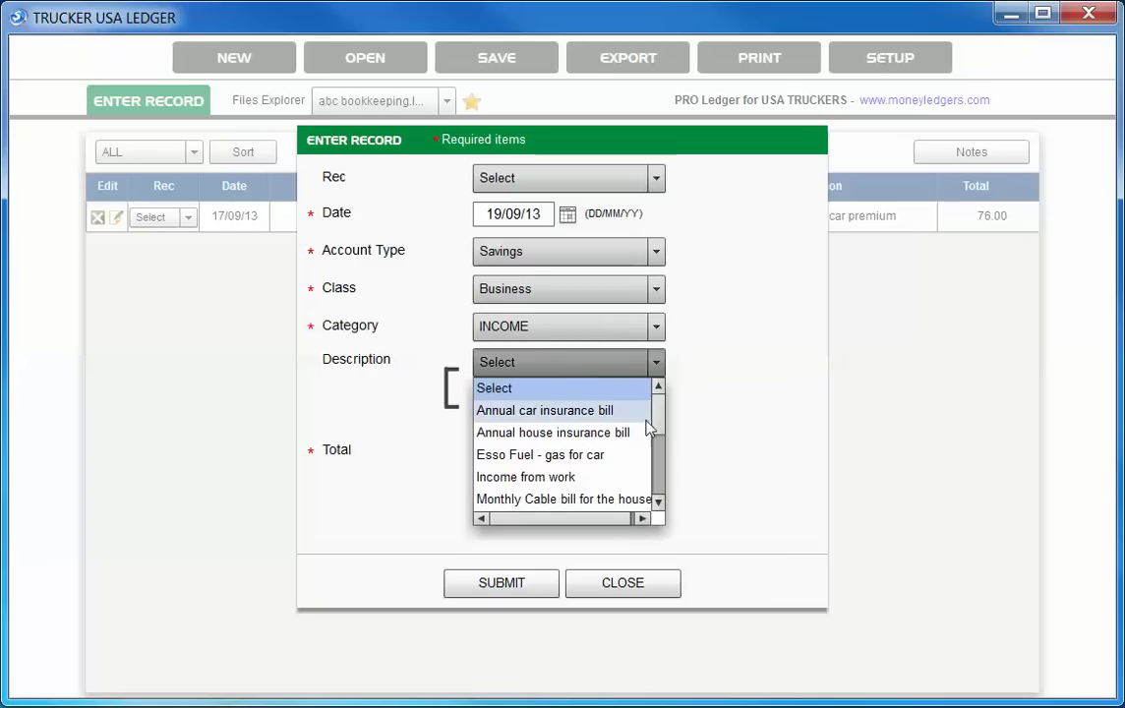
left_click(580, 486)
left_click(530, 453)
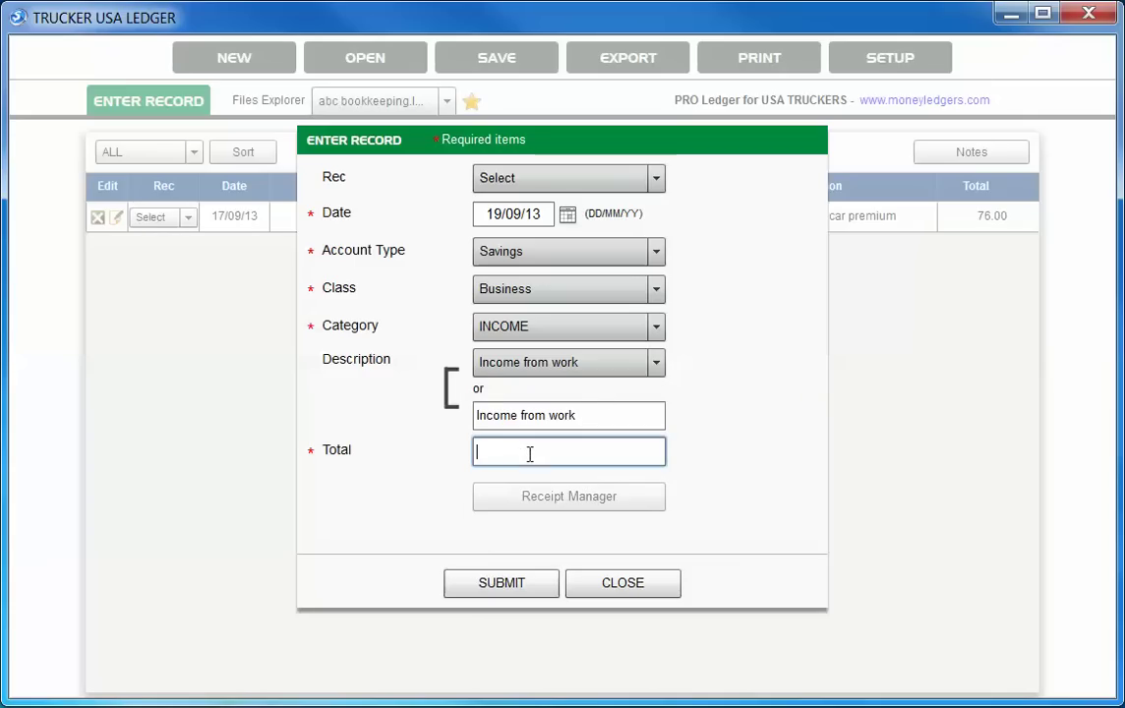
type("2,100")
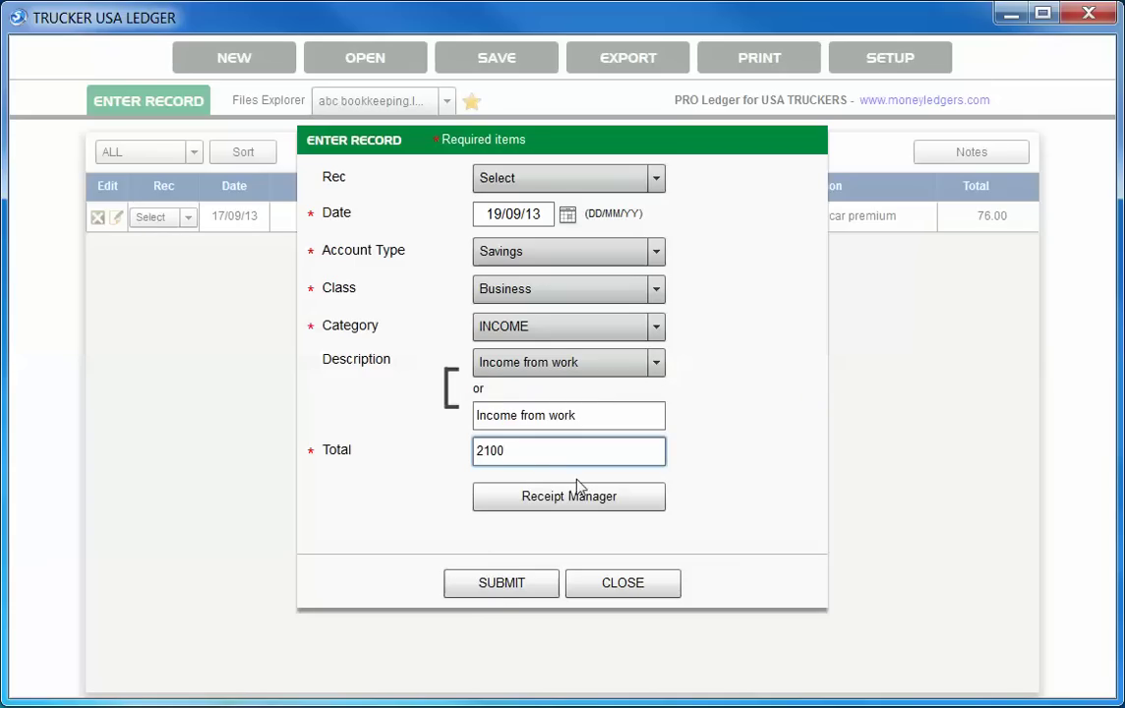
left_click(496, 585)
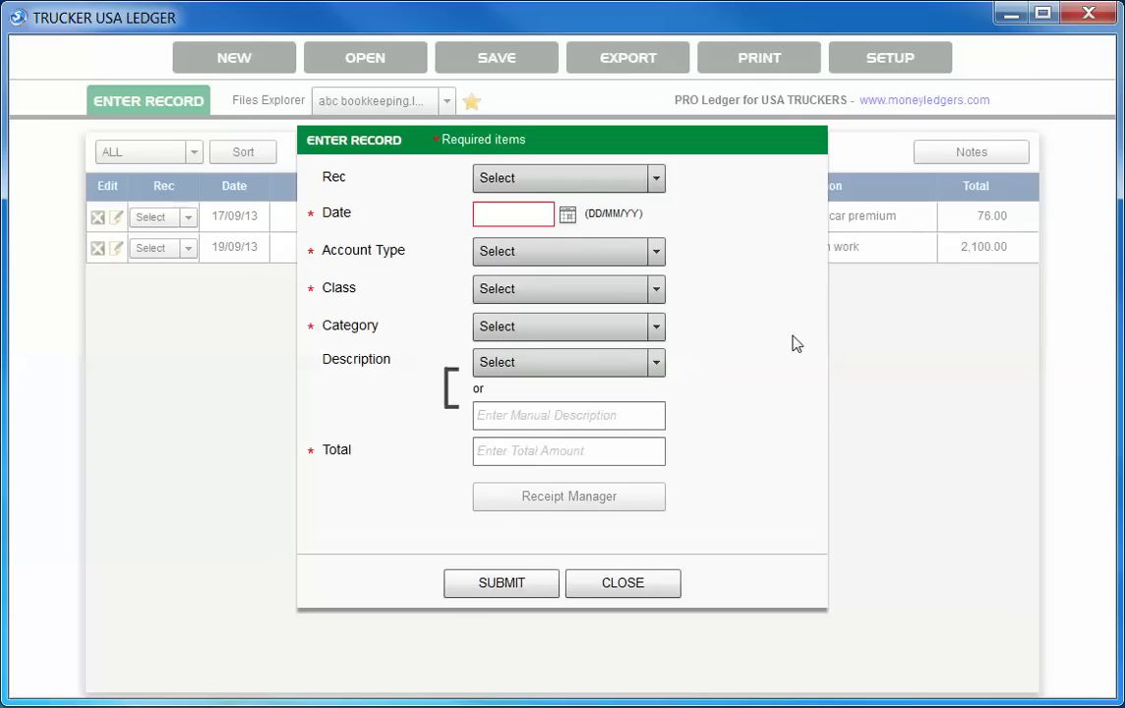
left_click(645, 585)
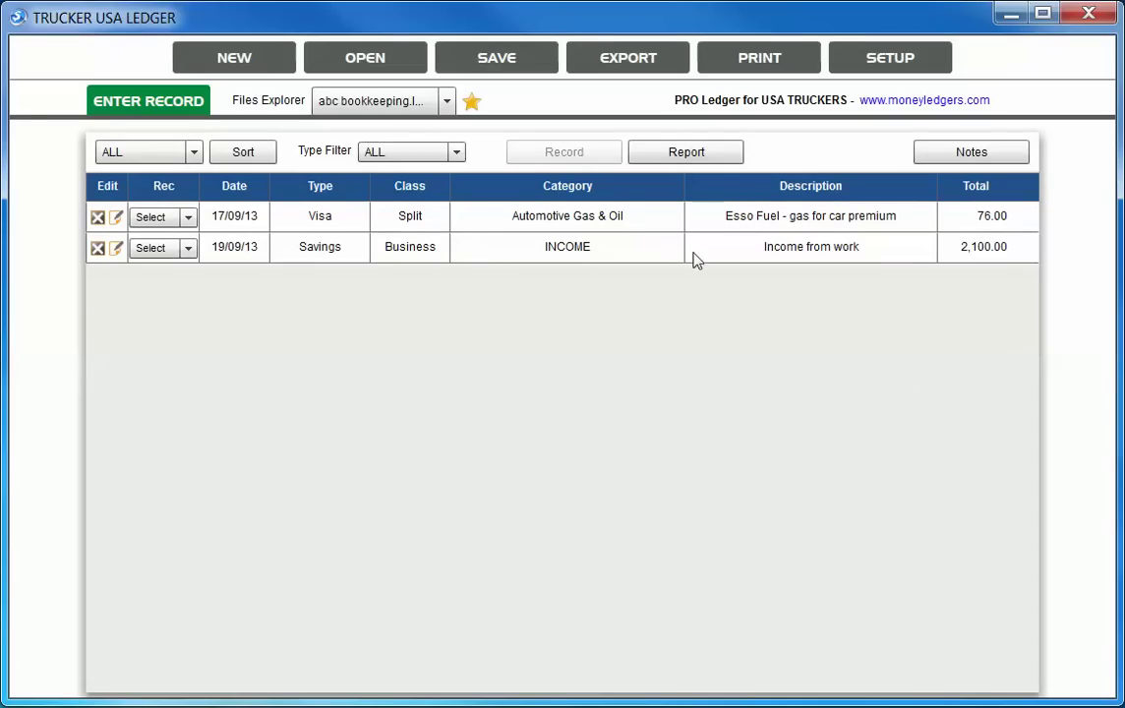
- Examine the overall and business-only summaries in the report, check the empty notes window, and return to the record list
left_click(688, 157)
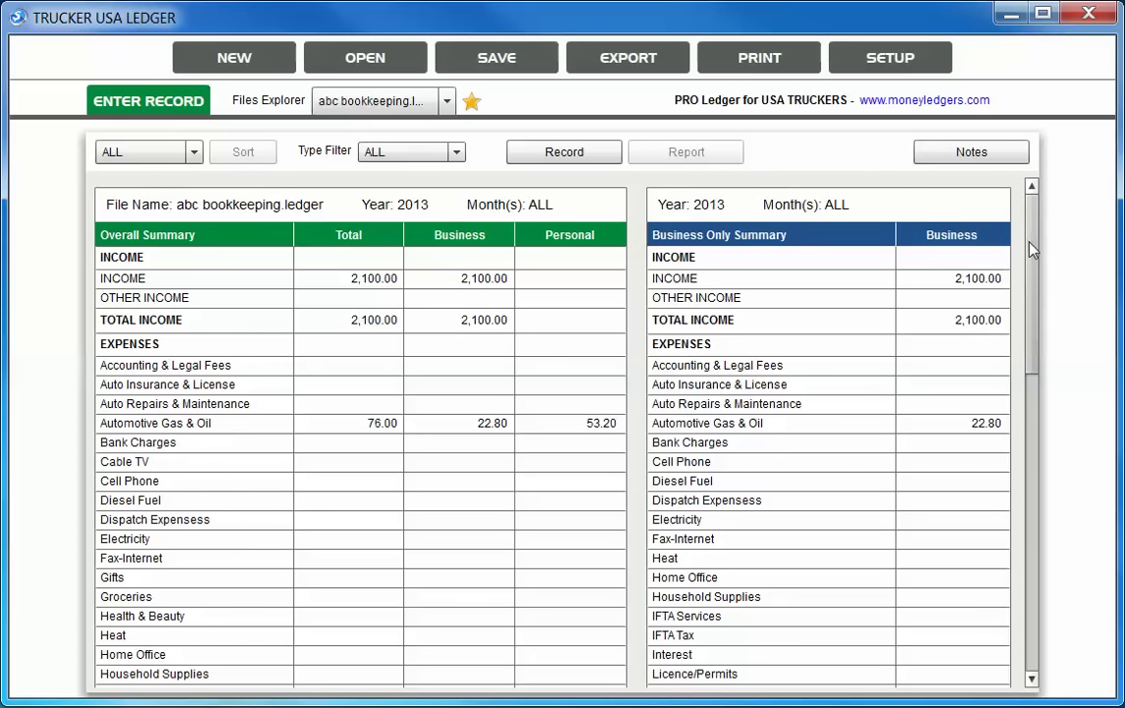
mouse_move(1031, 247)
left_mouse_down()
mouse_move(1032, 349)
mouse_move(1040, 247)
left_mouse_up()
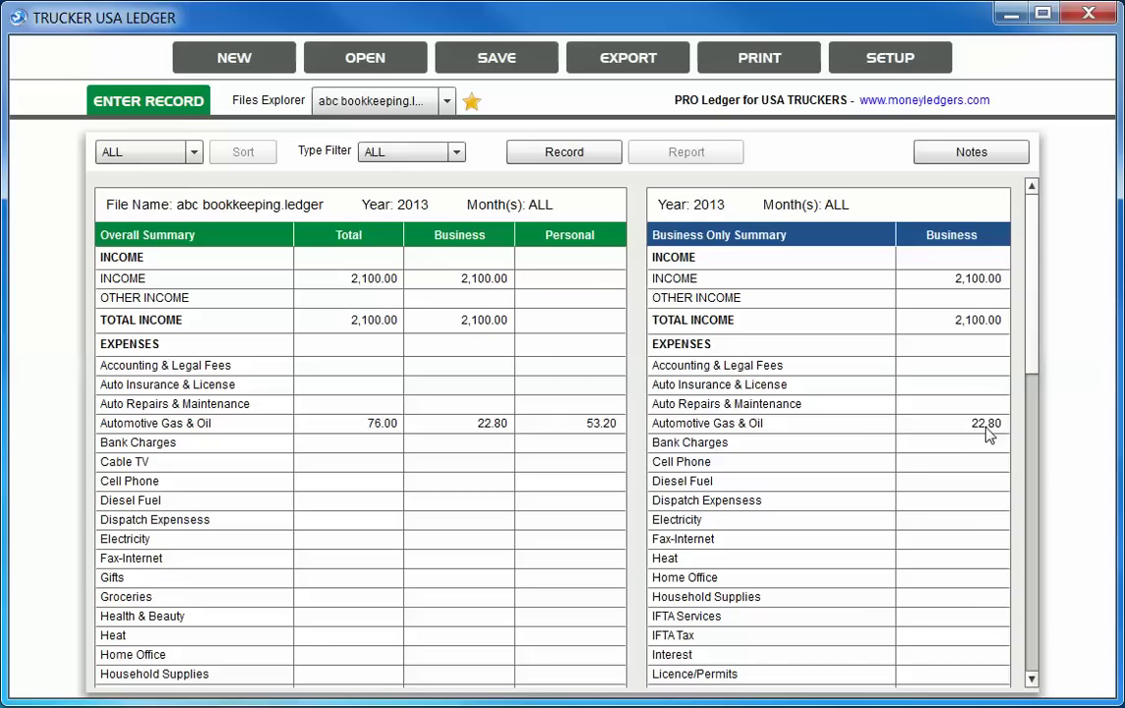
left_click(976, 154)
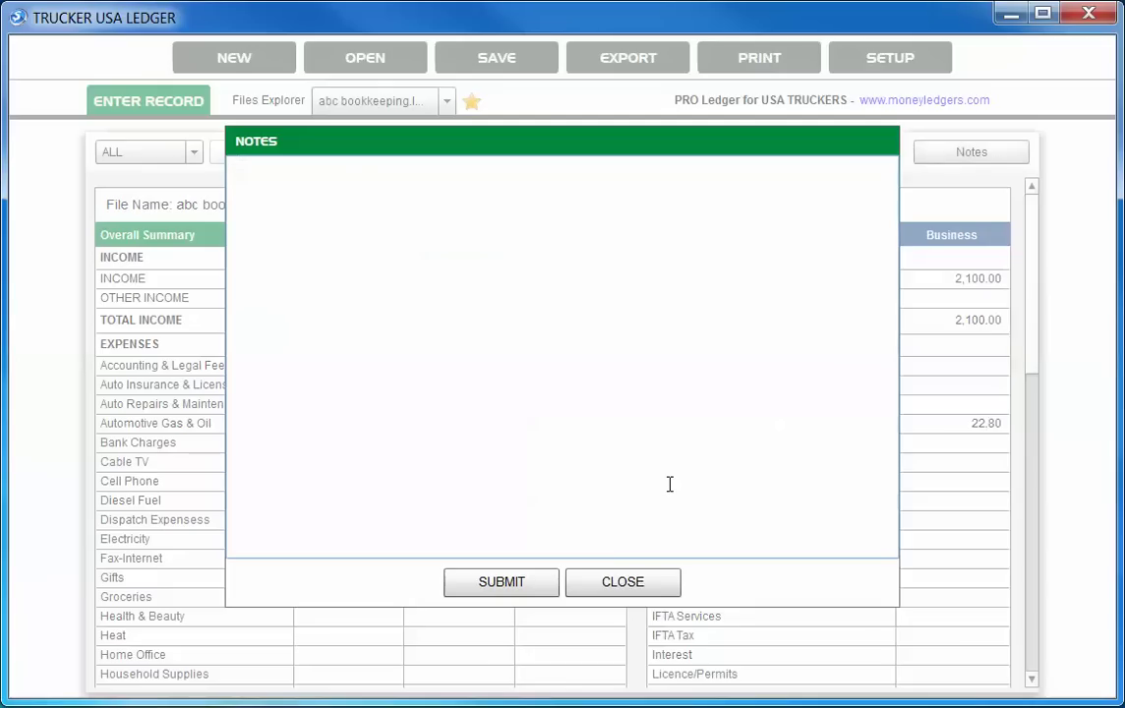
left_click(617, 584)
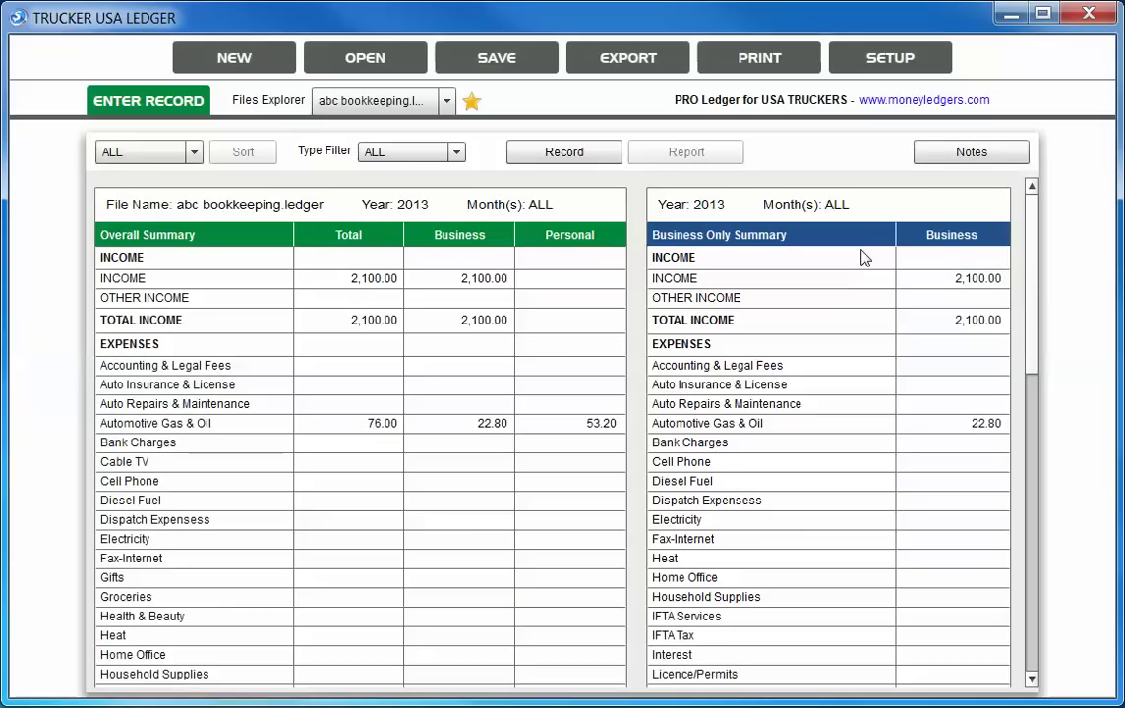
left_click(567, 161)
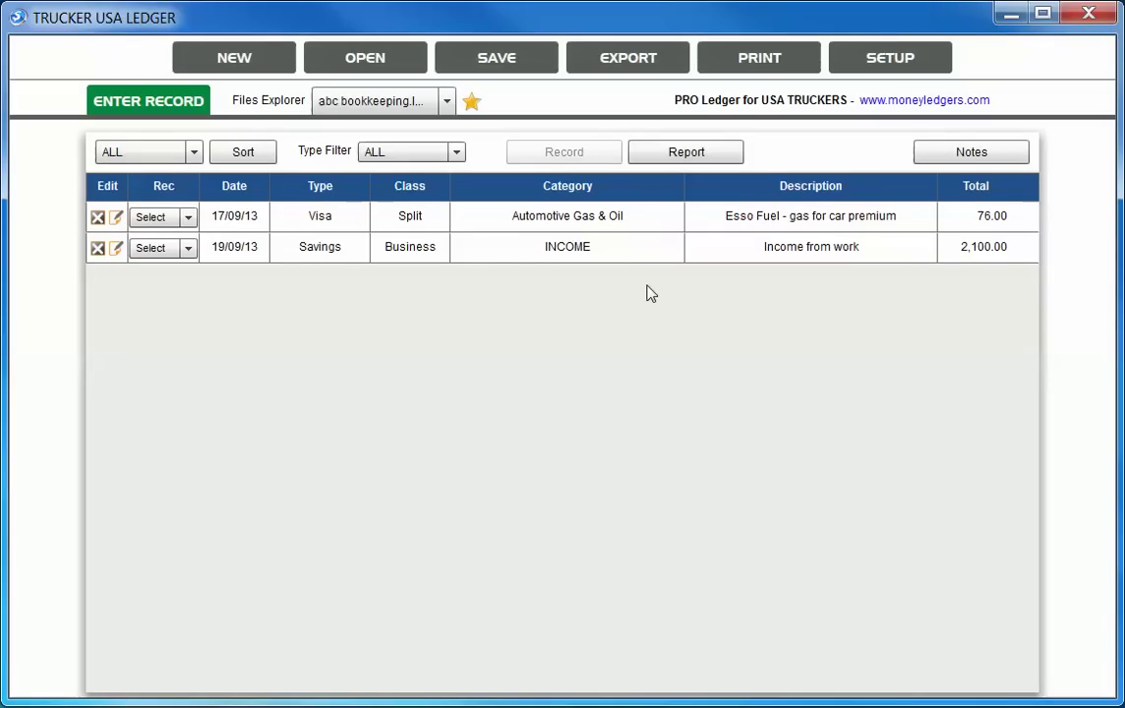
- Examine the month and quarter choices and the account type filter choices for the record list, leaving both at ALL
left_click(194, 152)
scroll(177, 182, "down", 4)
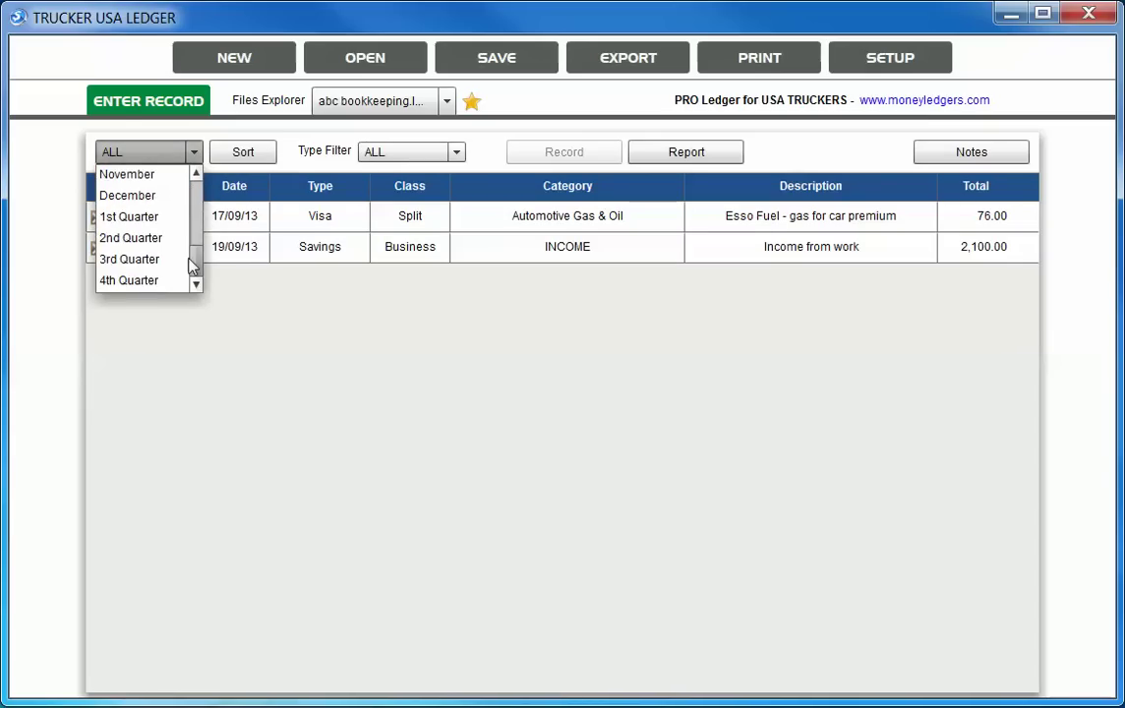
scroll(192, 263, "up", 4)
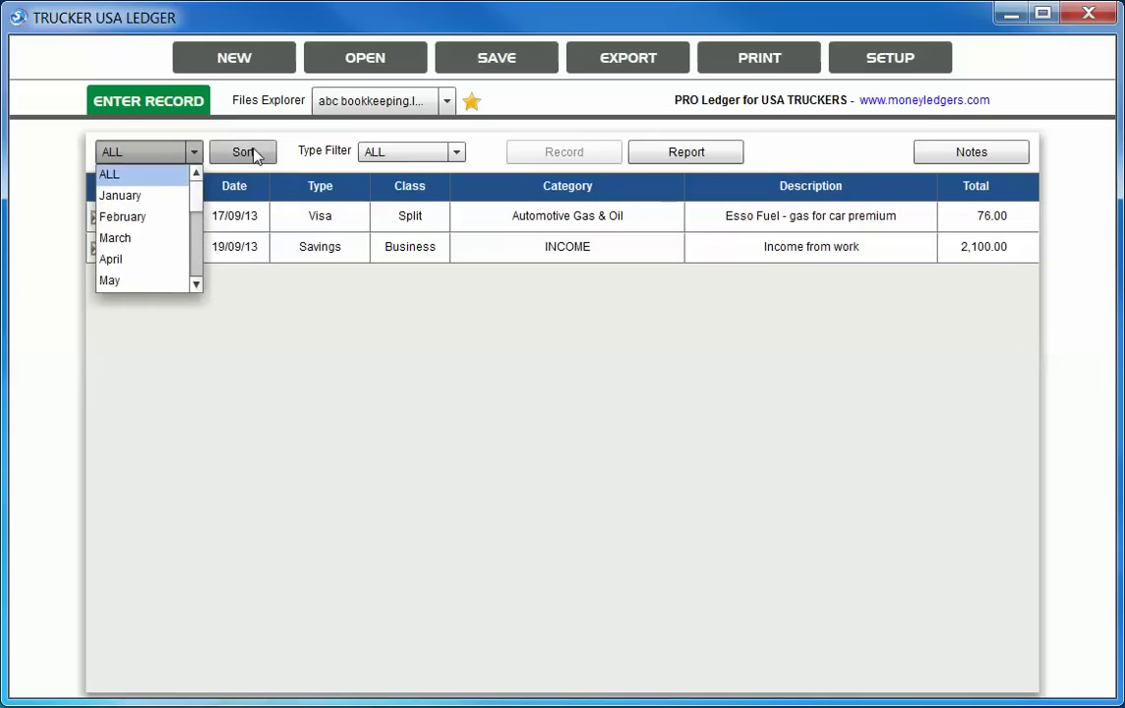
left_click(318, 148)
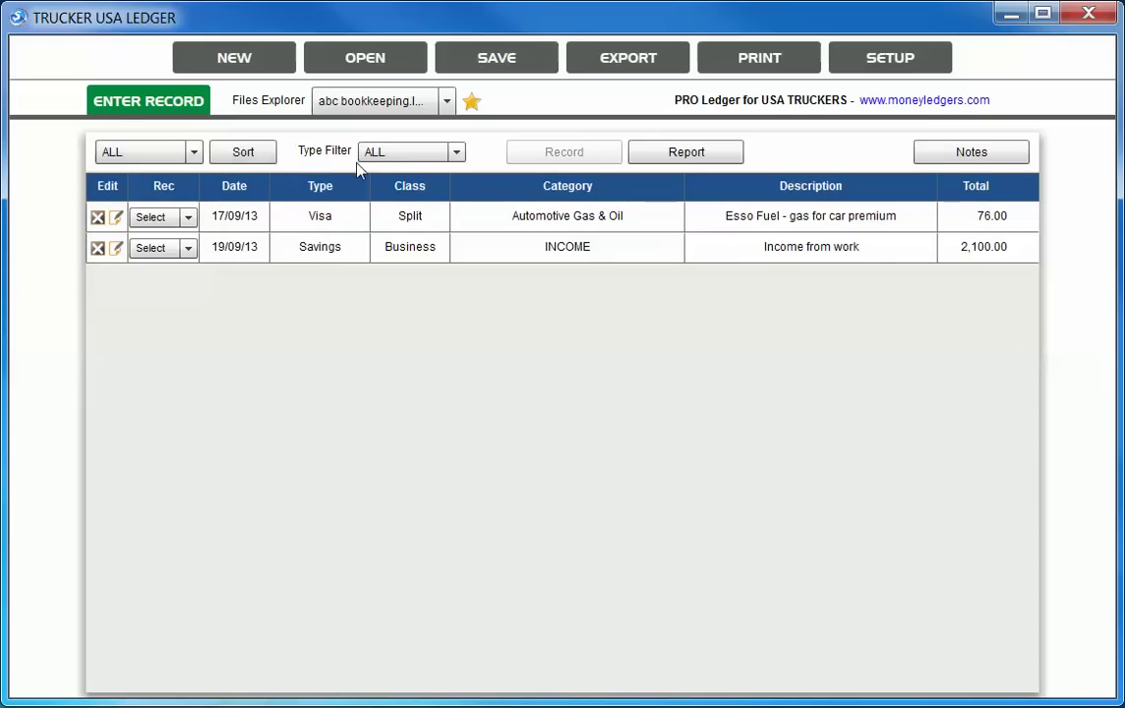
left_click(455, 155)
scroll(462, 224, "down", 1)
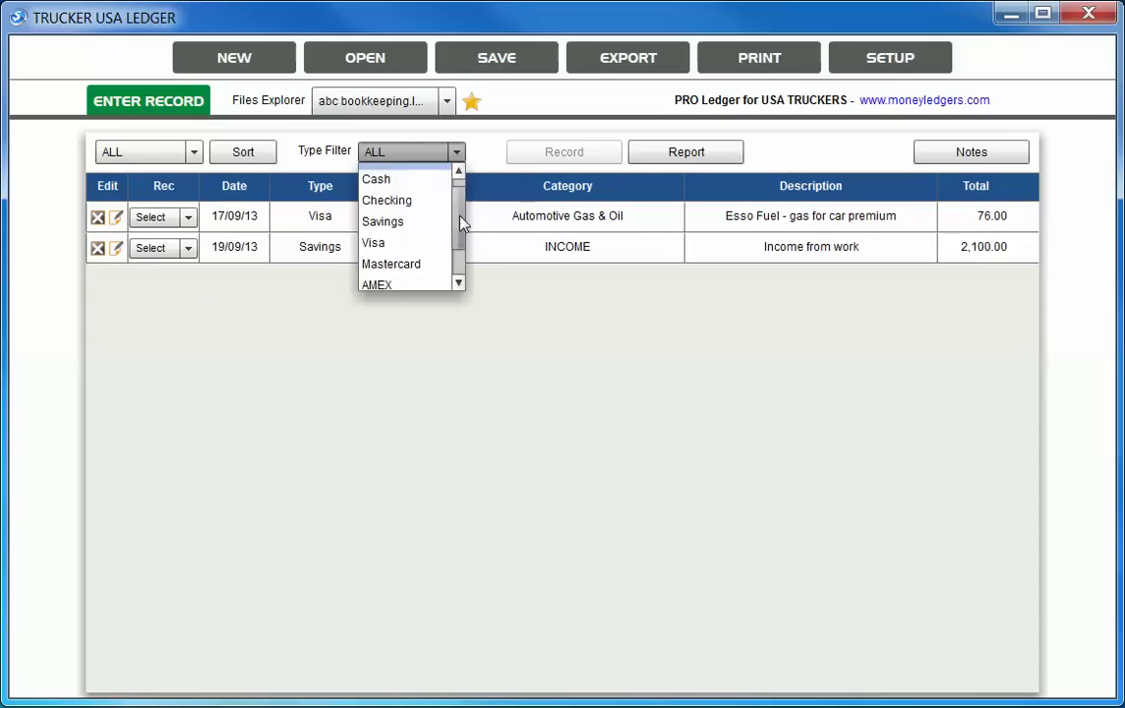
scroll(462, 224, "down", 2)
scroll(462, 197, "up", 3)
left_click(491, 153)
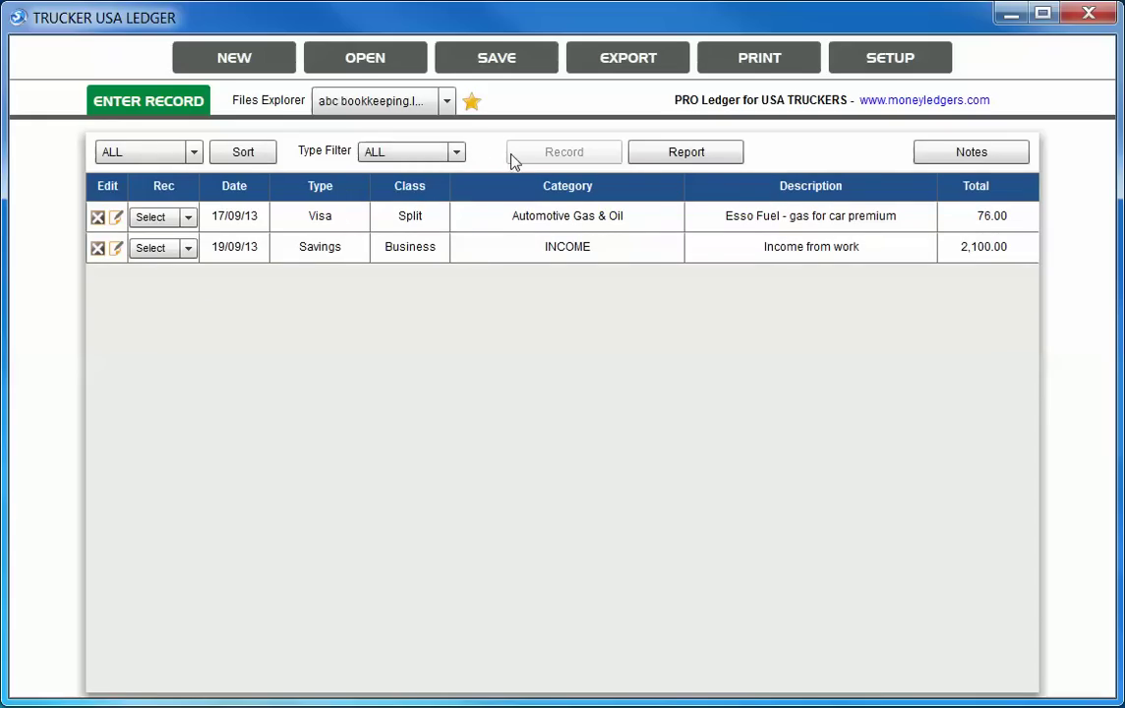
- Open the Esso Fuel record for editing and view its attached receipt image 2013-7-8 17.44.3.jpg in the Receipt Manager
left_click(117, 218)
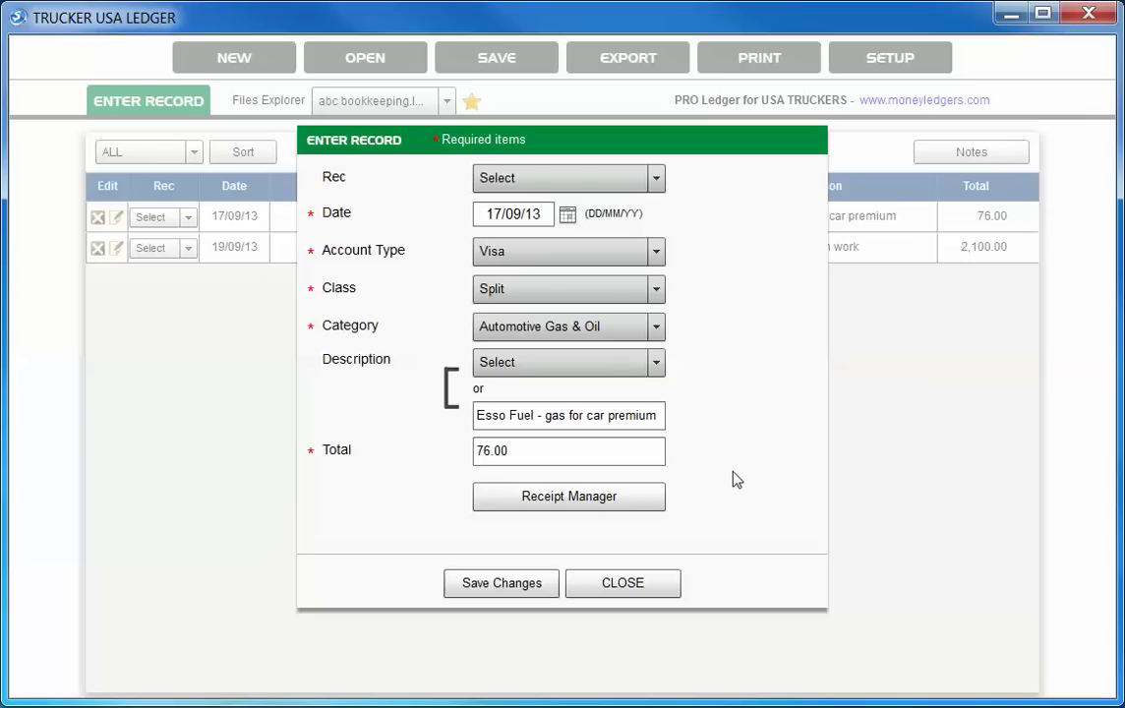
left_click(568, 497)
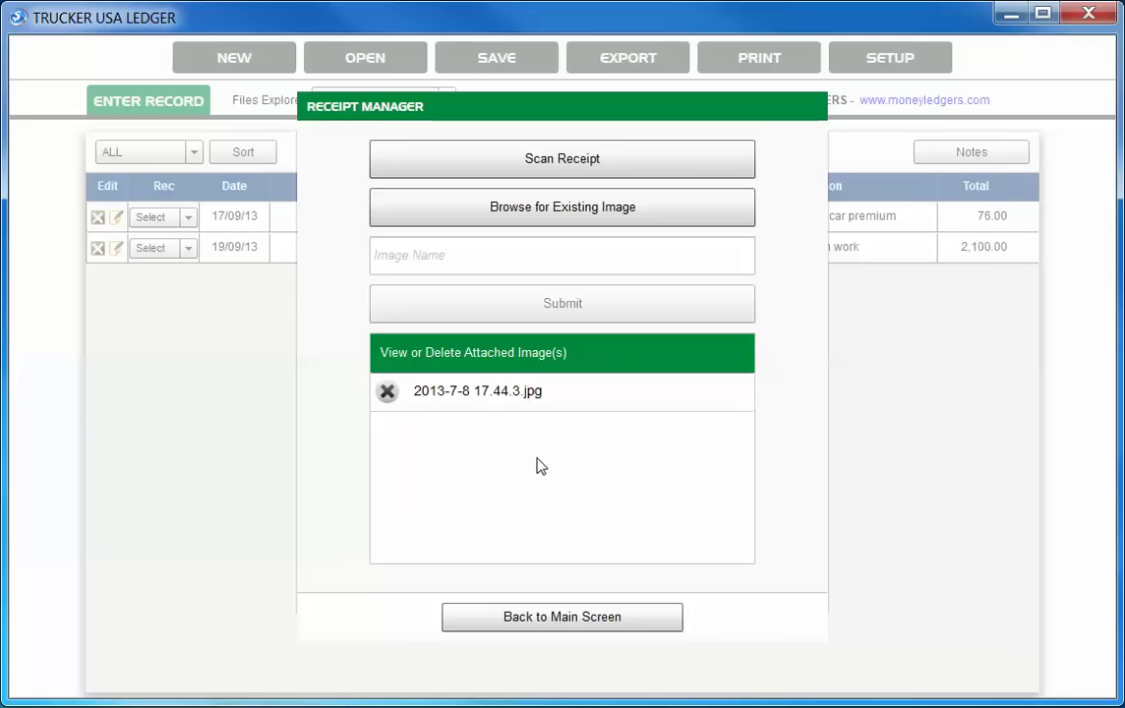
left_click(479, 398)
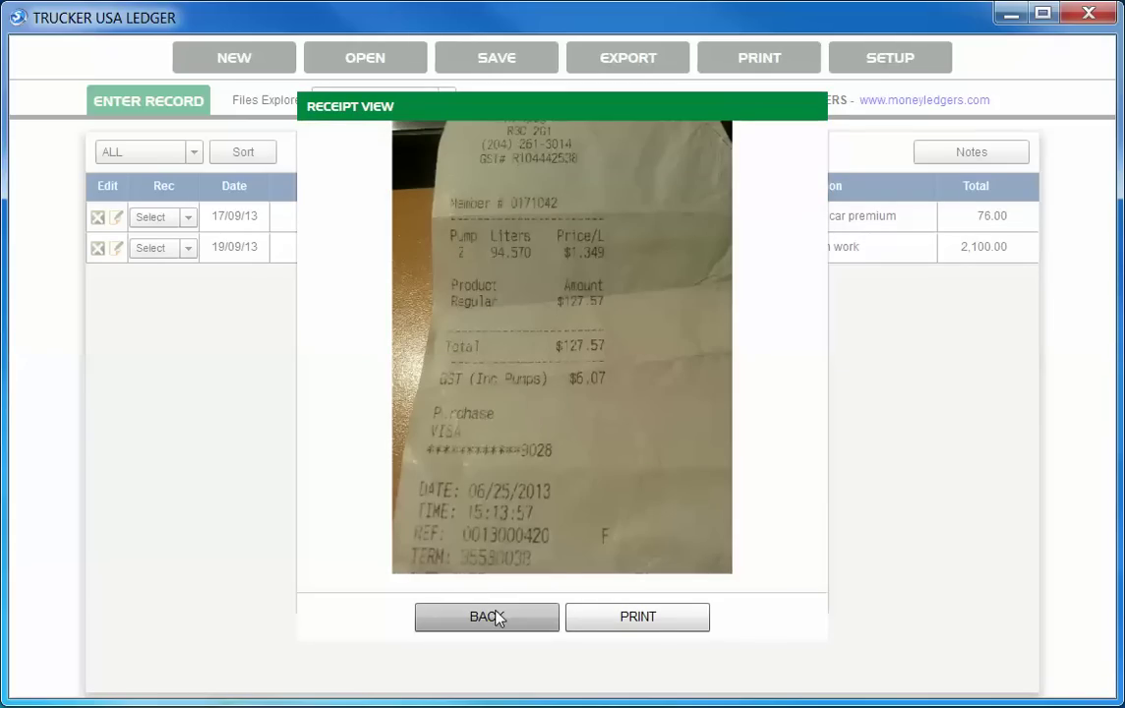
left_click(496, 616)
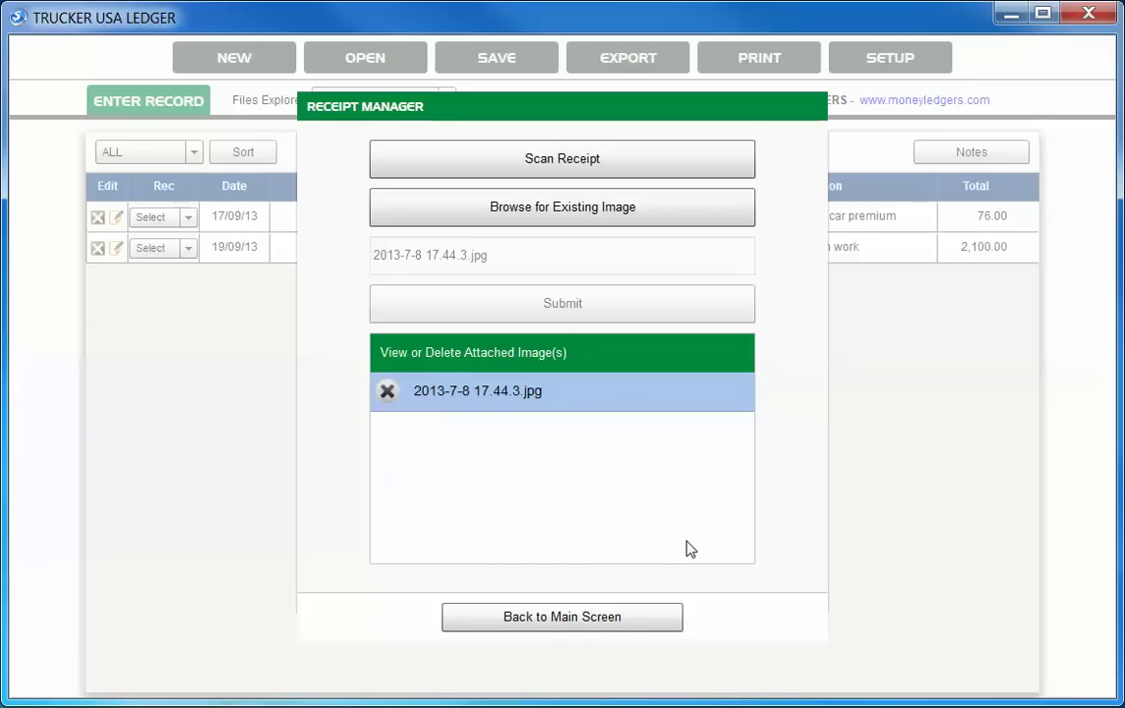
- Scan another receipt with the webcam and attach it to the Esso Fuel record under the default image name
left_click(598, 161)
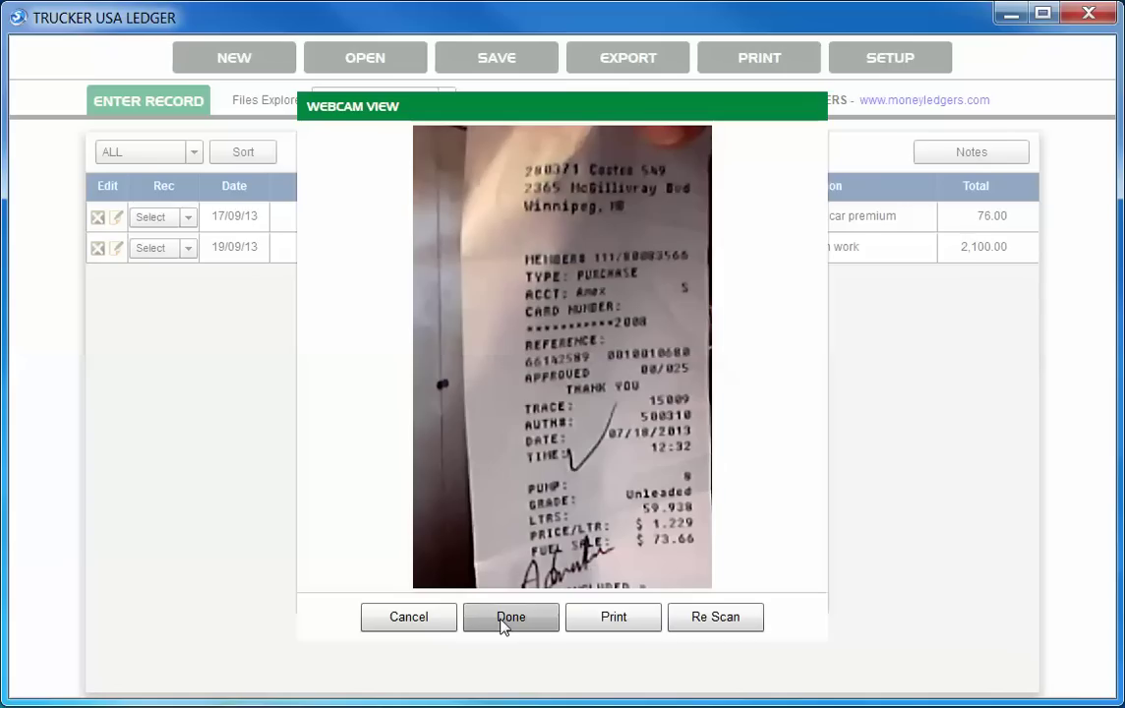
left_click(504, 619)
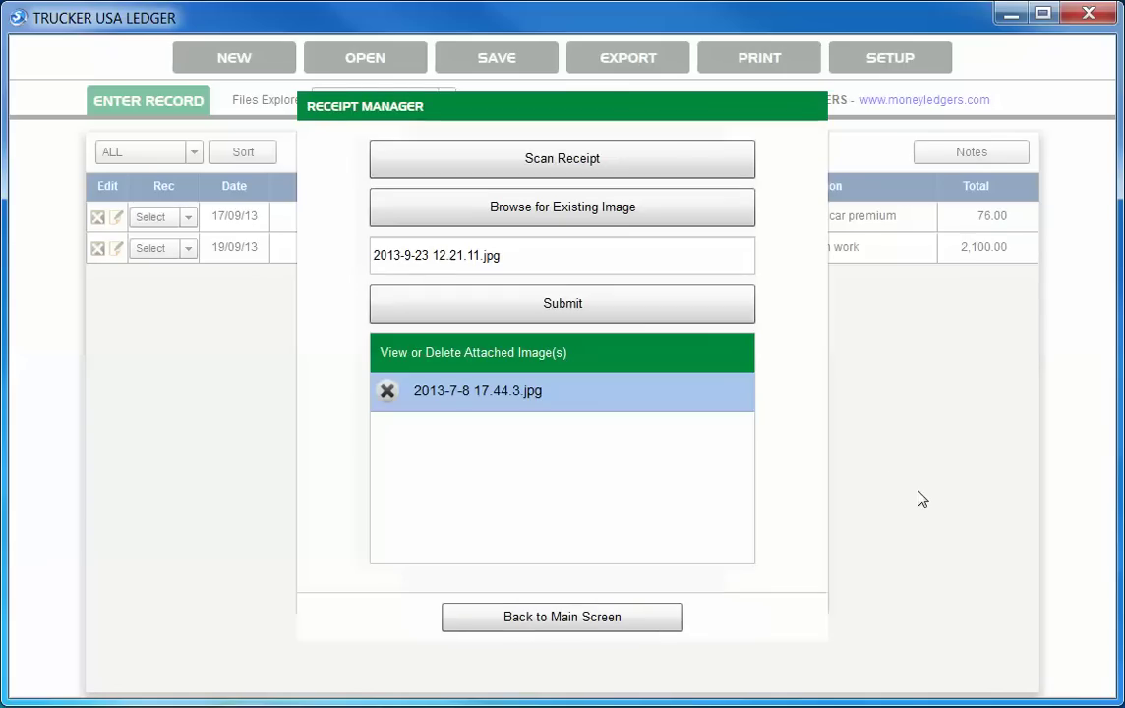
left_click_drag(445, 254, 376, 252)
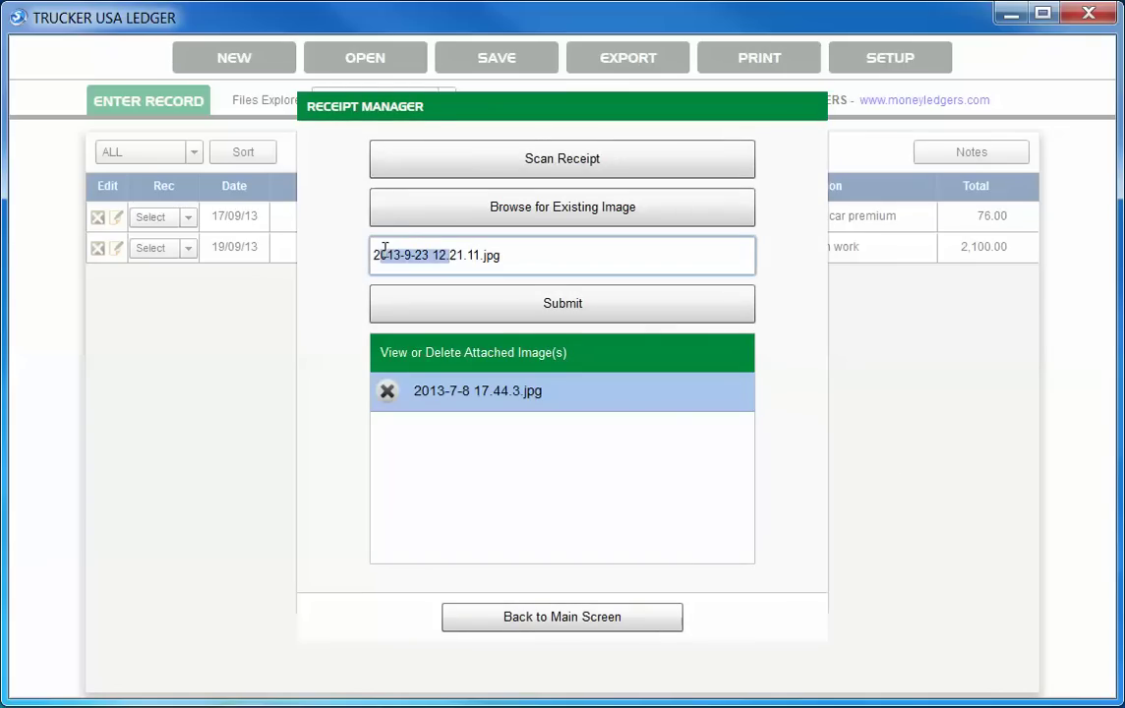
left_click(440, 256)
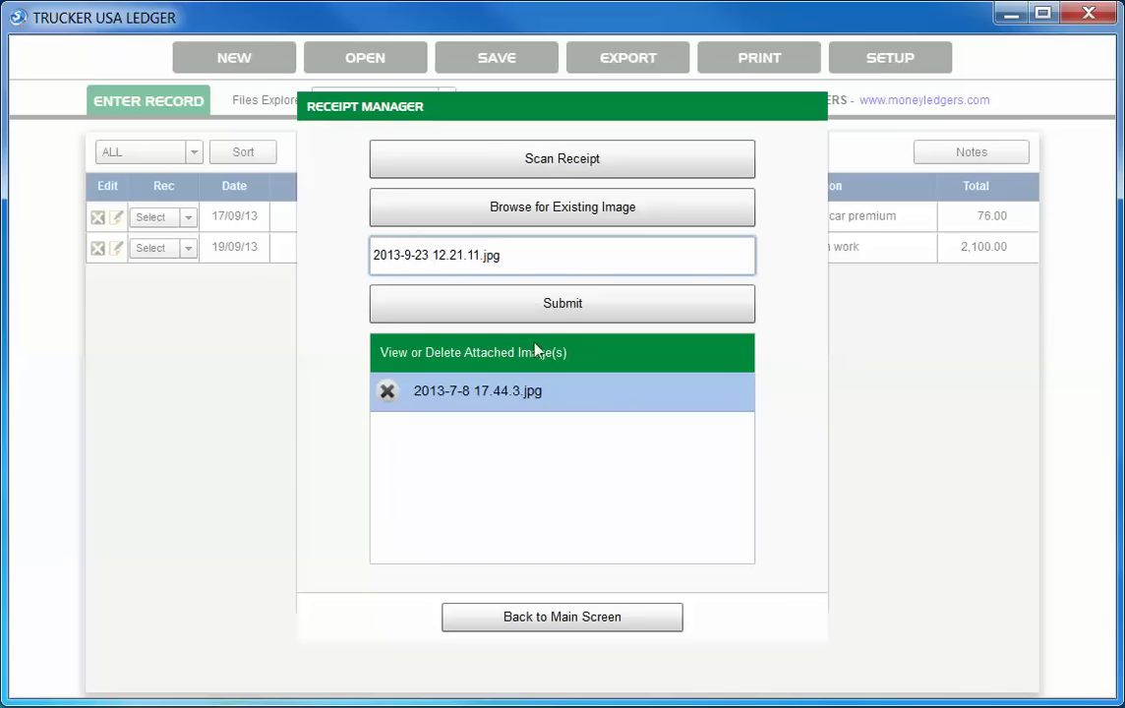
left_click(562, 315)
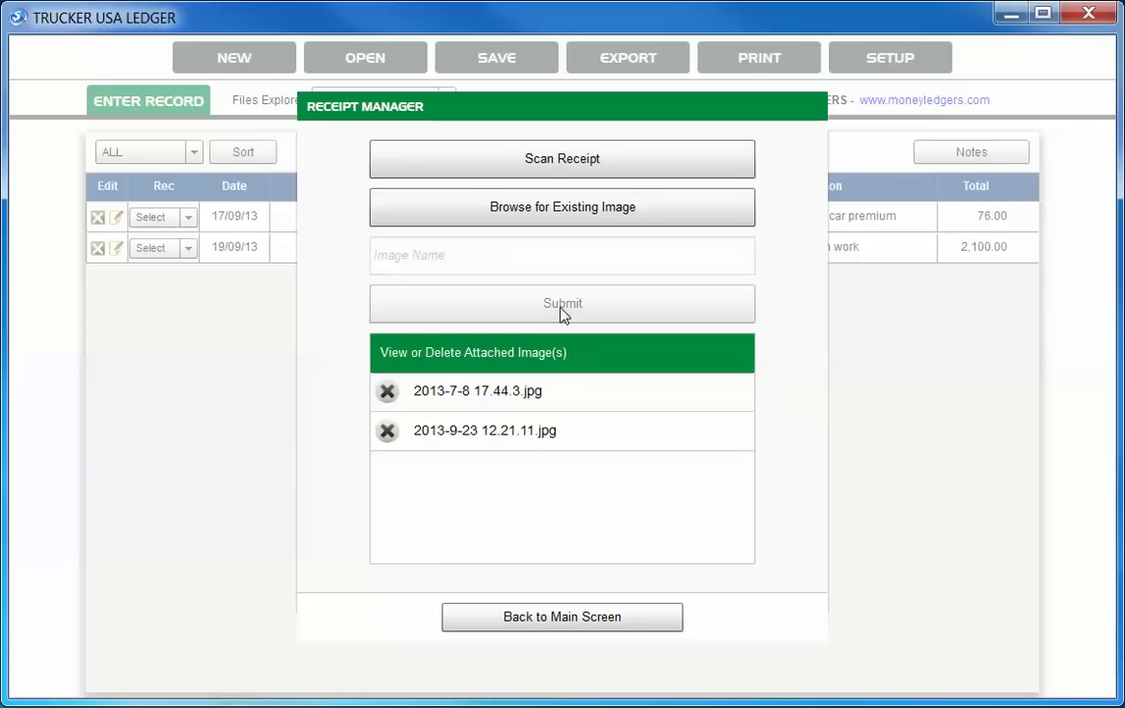
- View the newly attached receipt scan, leave the Receipt Manager, and close the Esso Fuel record
left_click(497, 438)
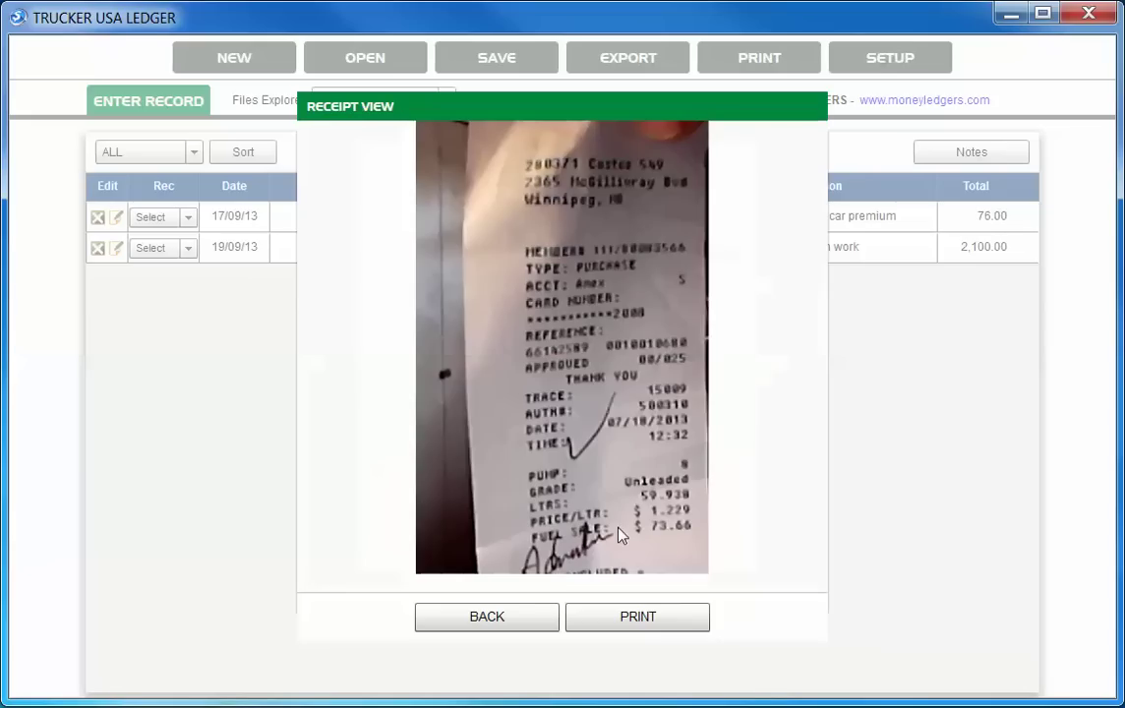
left_click(482, 613)
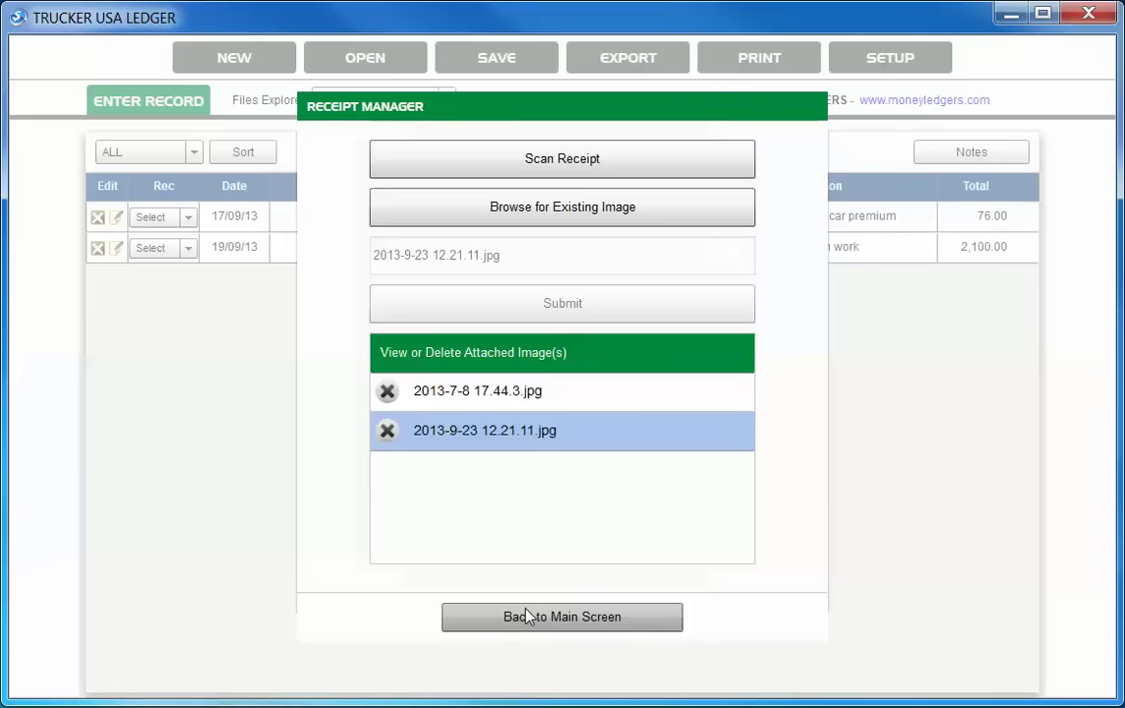
left_click(578, 616)
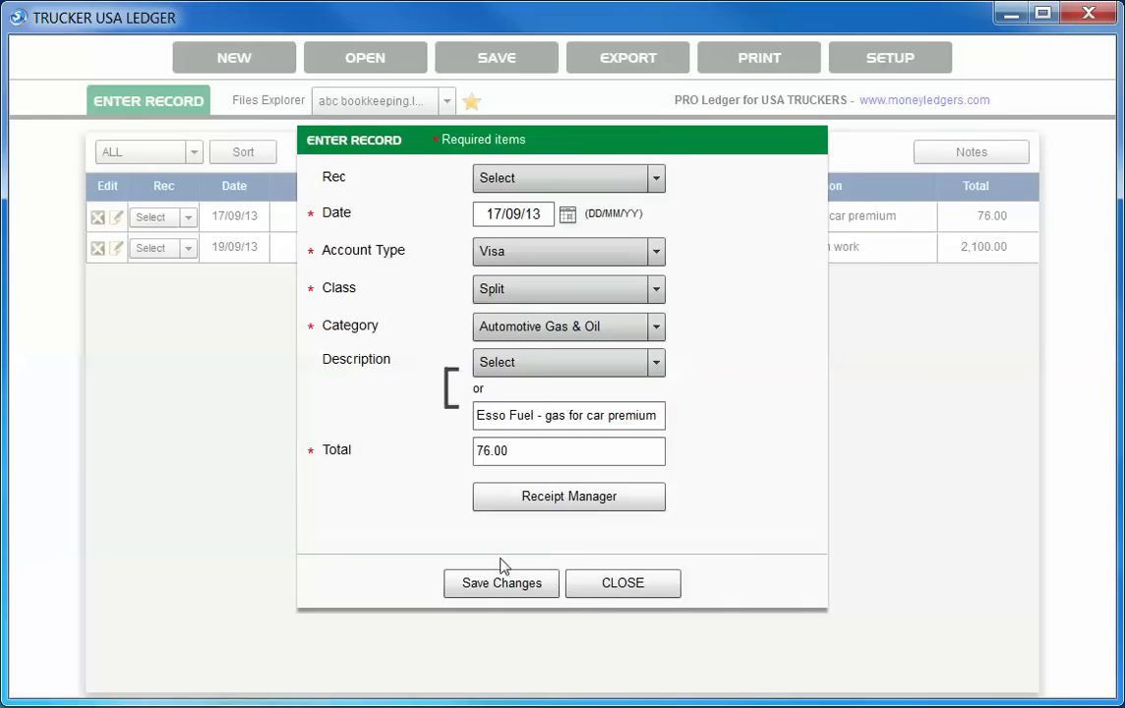
left_click(607, 588)
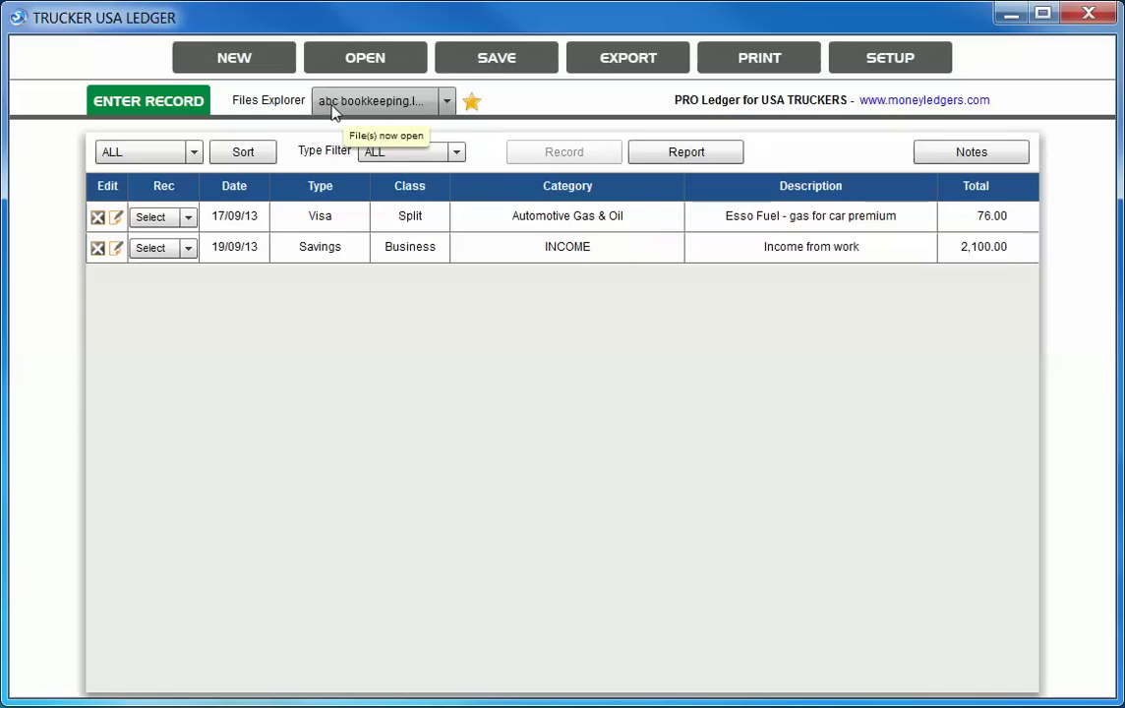
- Add the open file abc bookkeeping.ledger as the Current File and dismiss the notice
left_click(472, 103)
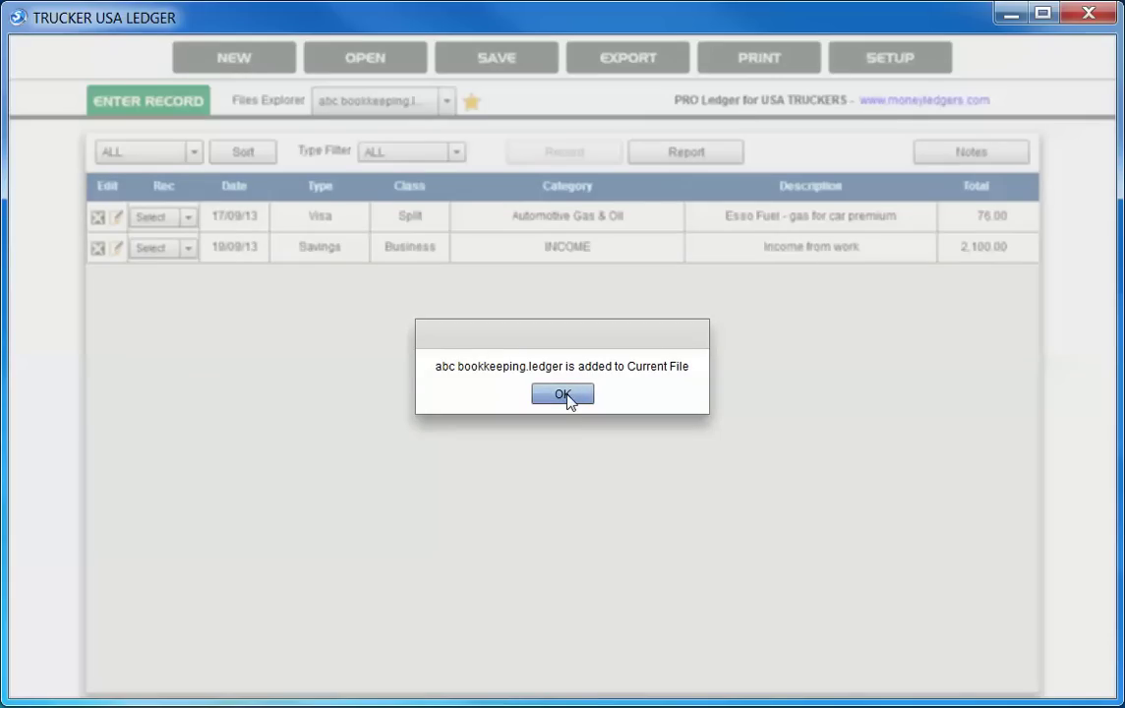
left_click(565, 396)
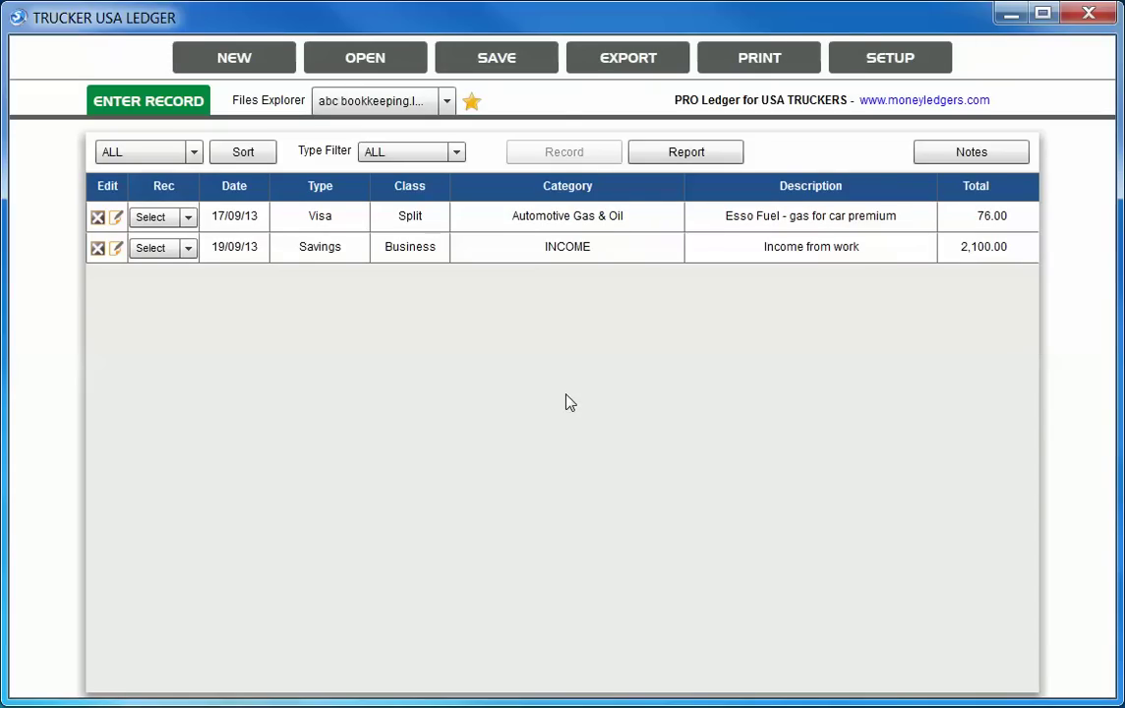